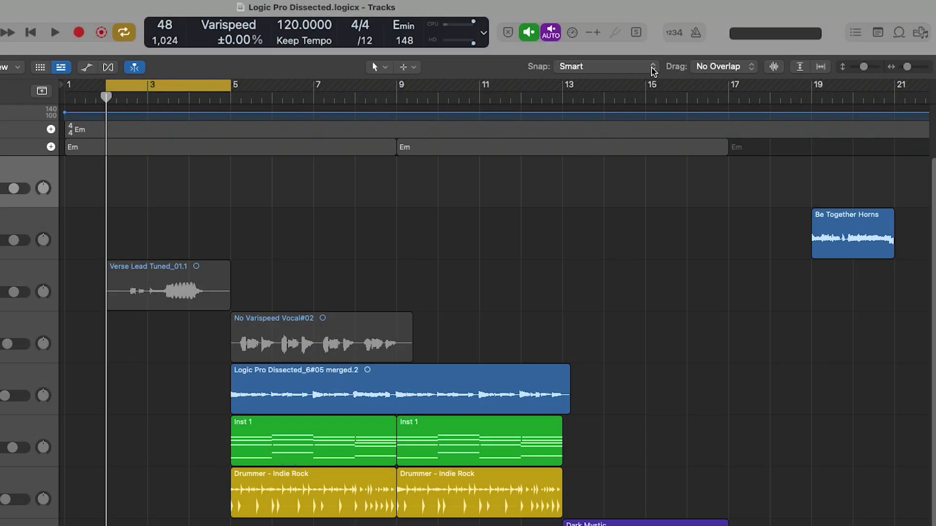
- Customize the control bar to stop showing the count-in control
{"action": "right_click", "coordinate": [655, 35]}
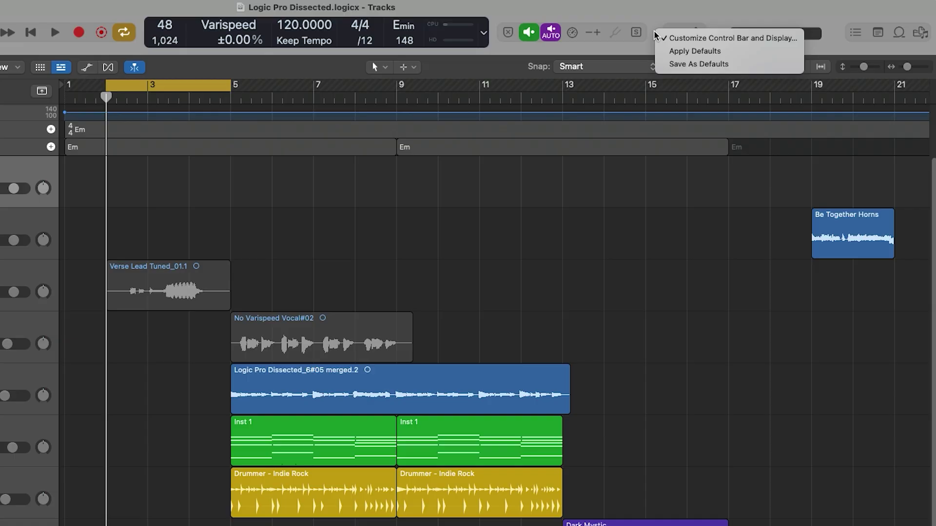
{"action": "left_click", "coordinate": [748, 38]}
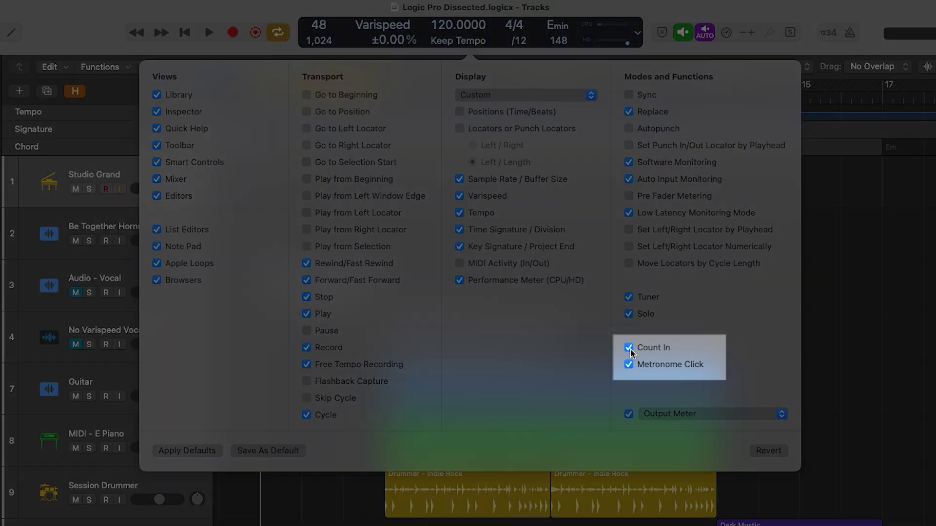
{"action": "left_click", "coordinate": [629, 348]}
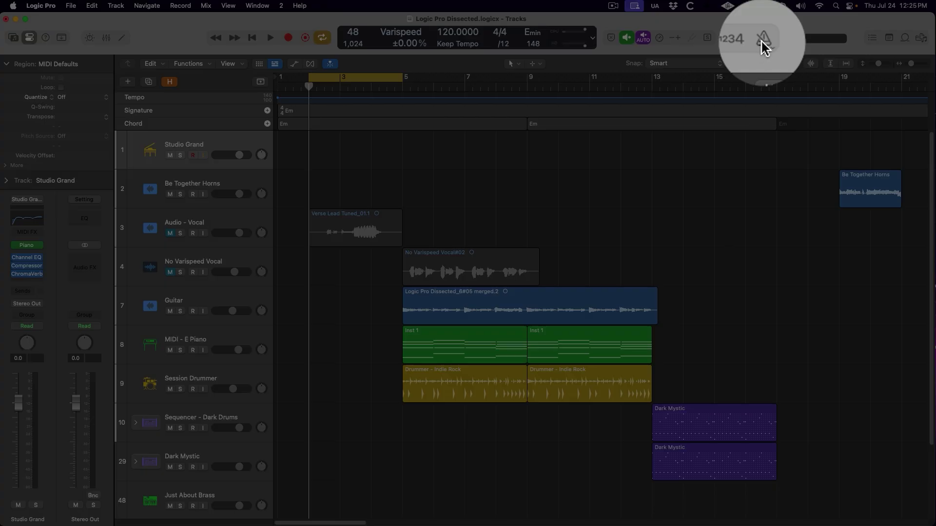
- Briefly play the project to hear the metronome click, then stop
{"action": "key", "text": "space"}
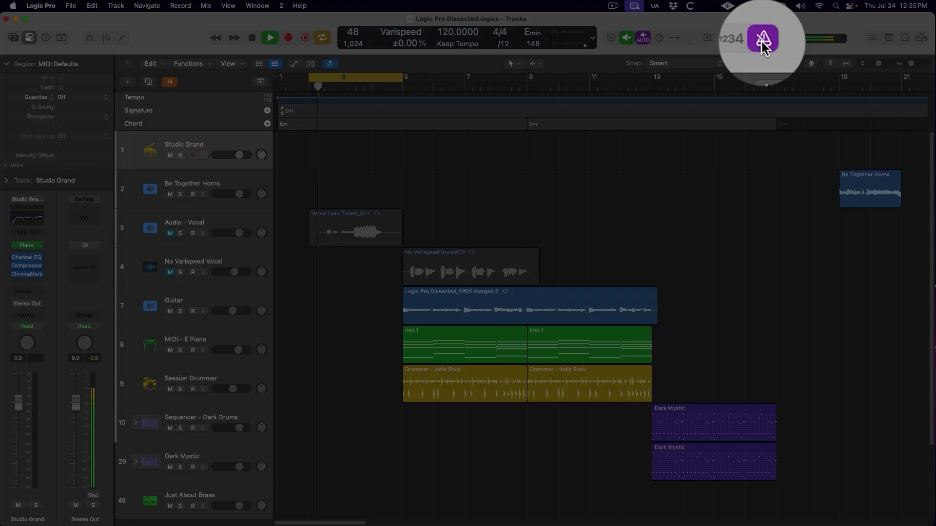
{"action": "key", "text": "space"}
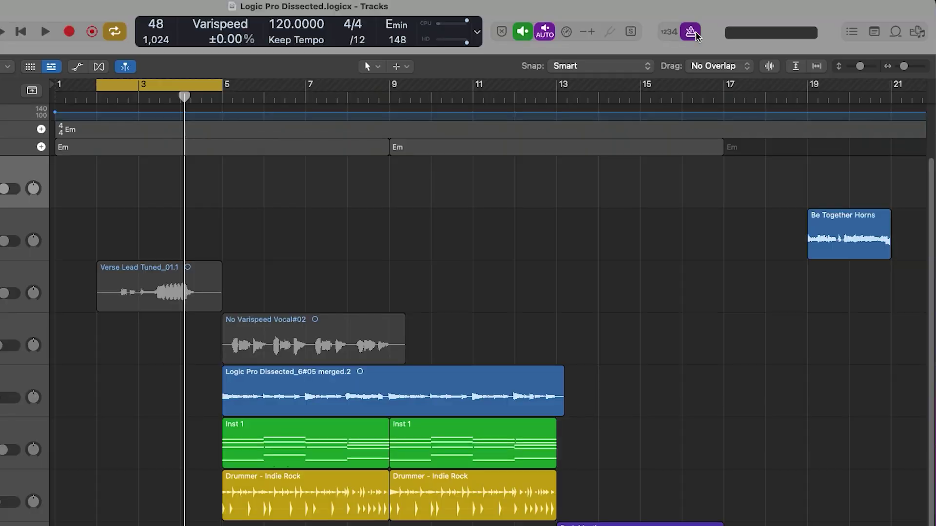
- Turn off metronome Simple Mode and Click While Playing, then test playback from bar 2
{"action": "right_click", "coordinate": [696, 34]}
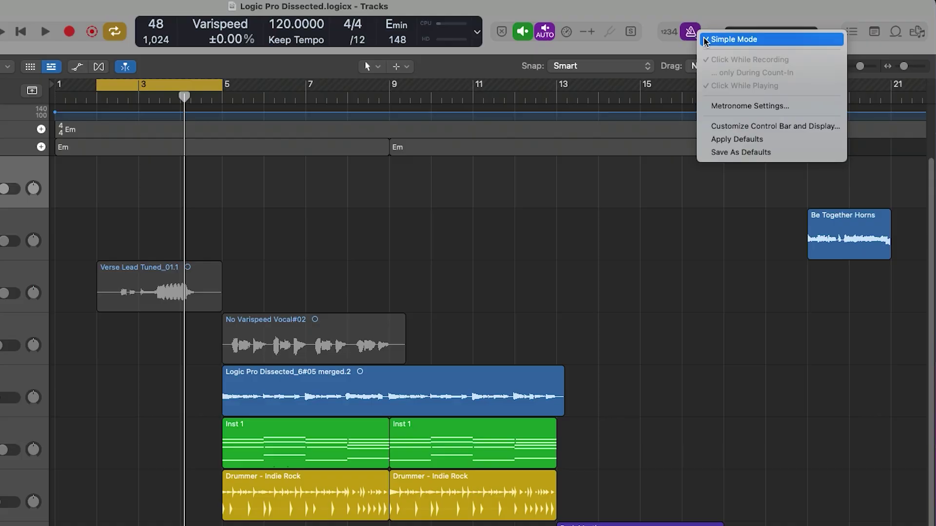
{"action": "left_click", "coordinate": [777, 42]}
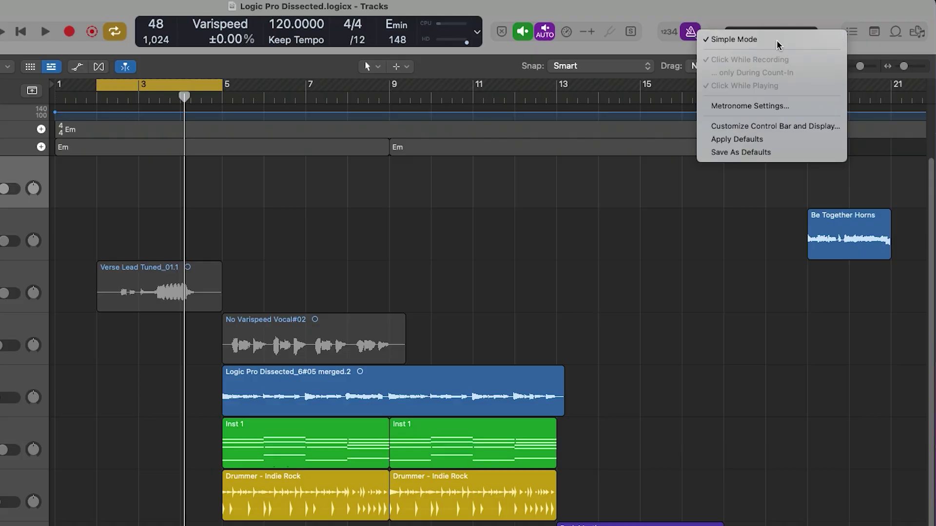
{"action": "right_click", "coordinate": [697, 34]}
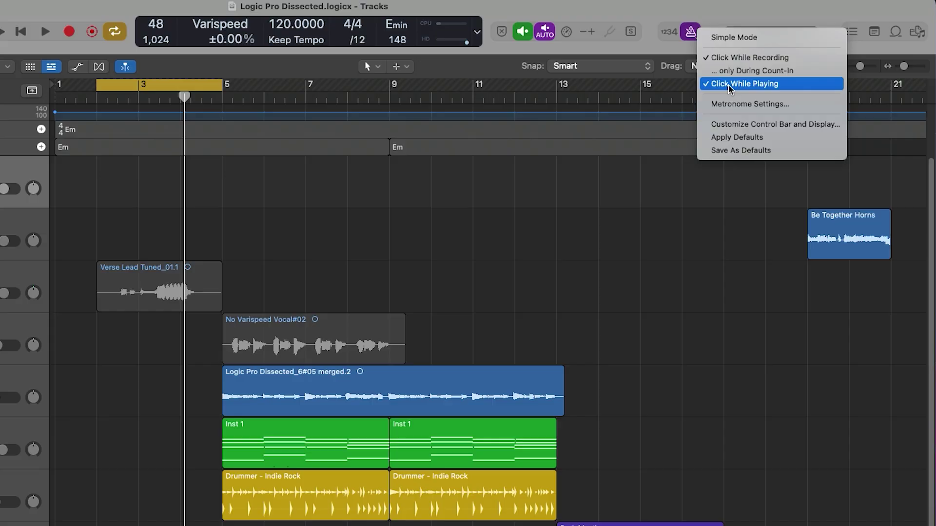
{"action": "left_click", "coordinate": [780, 85]}
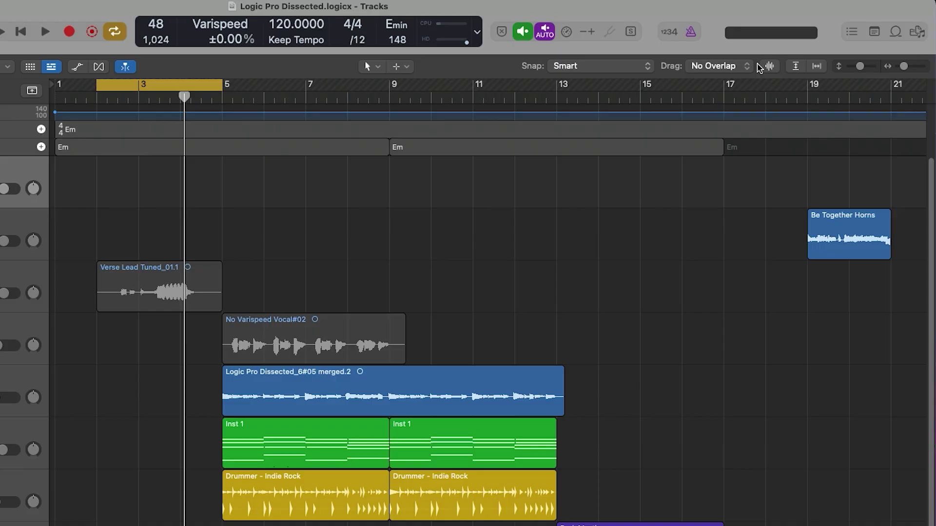
{"action": "double_click", "coordinate": [96, 98]}
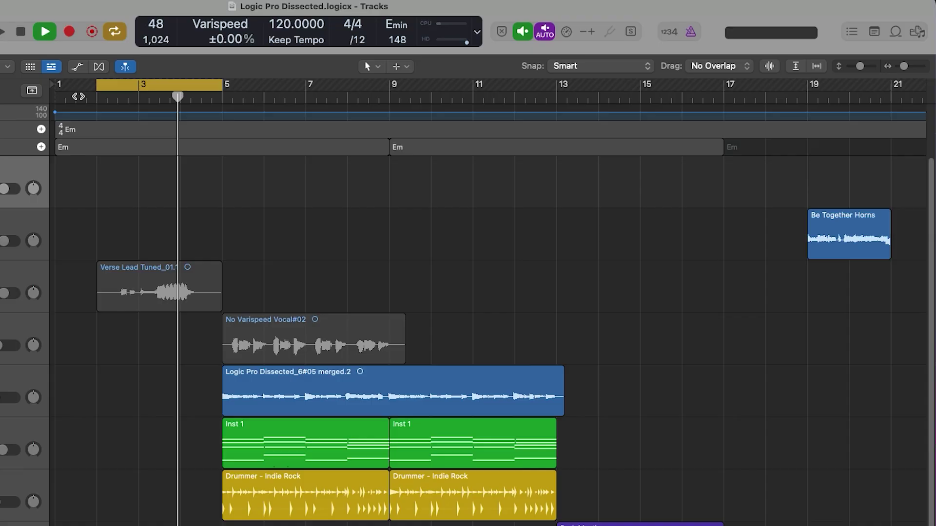
{"action": "key", "text": "space"}
- Re-enable Click While Playing and test the click during playback and a short recording
{"action": "right_click", "coordinate": [690, 31]}
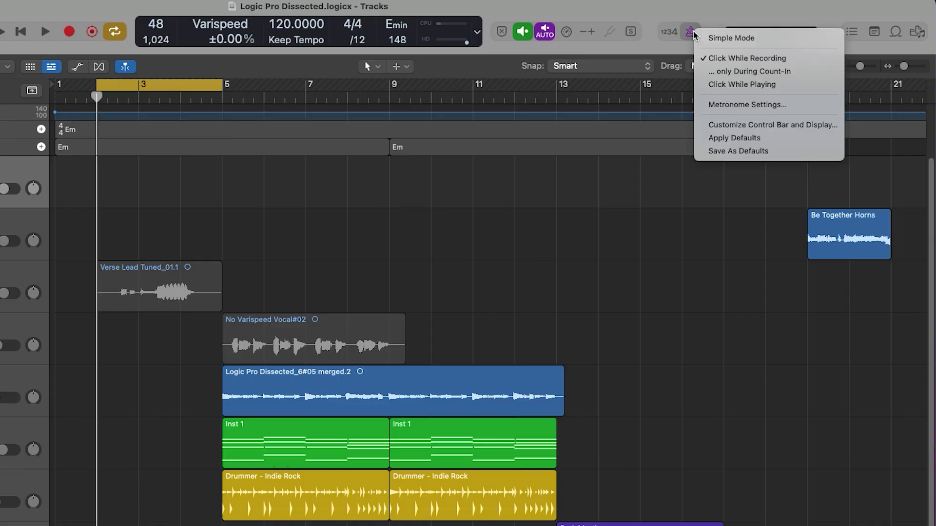
{"action": "left_click", "coordinate": [704, 84]}
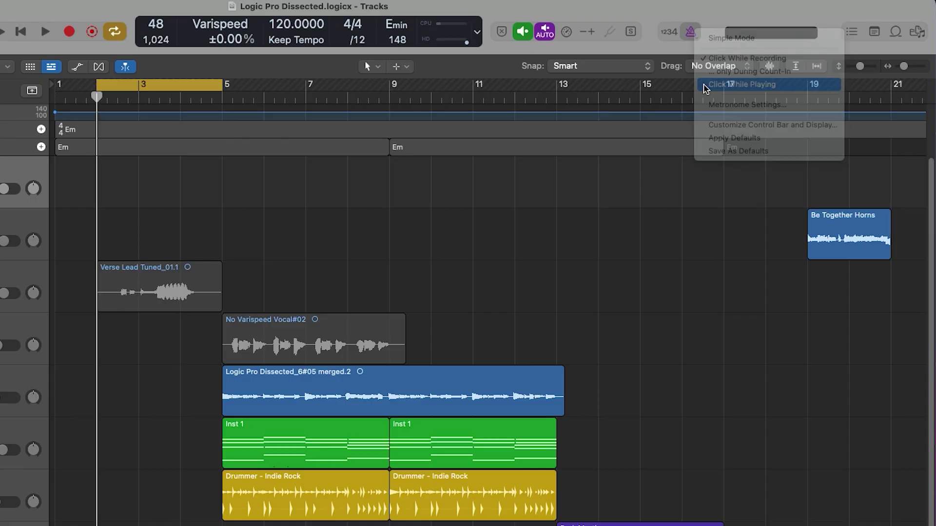
{"action": "right_click", "coordinate": [696, 35]}
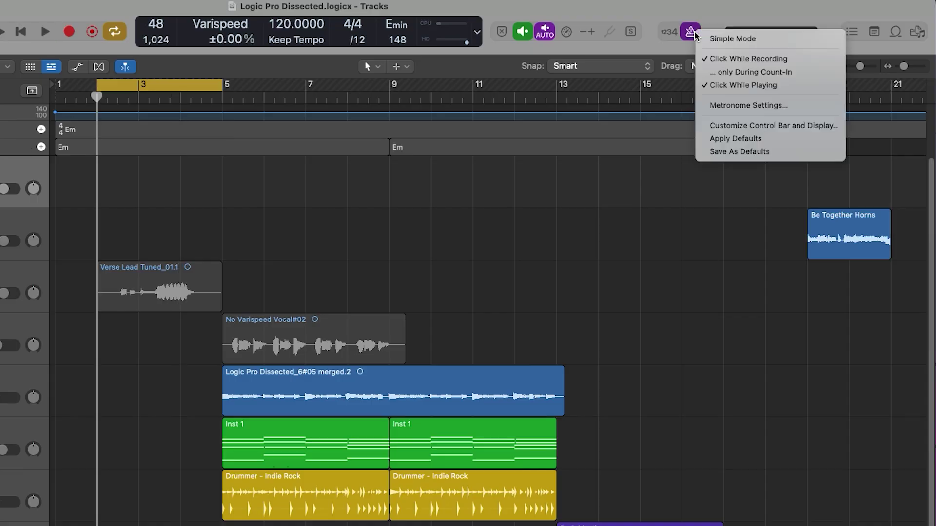
{"action": "left_click", "coordinate": [702, 58]}
{"action": "key", "text": "space"}
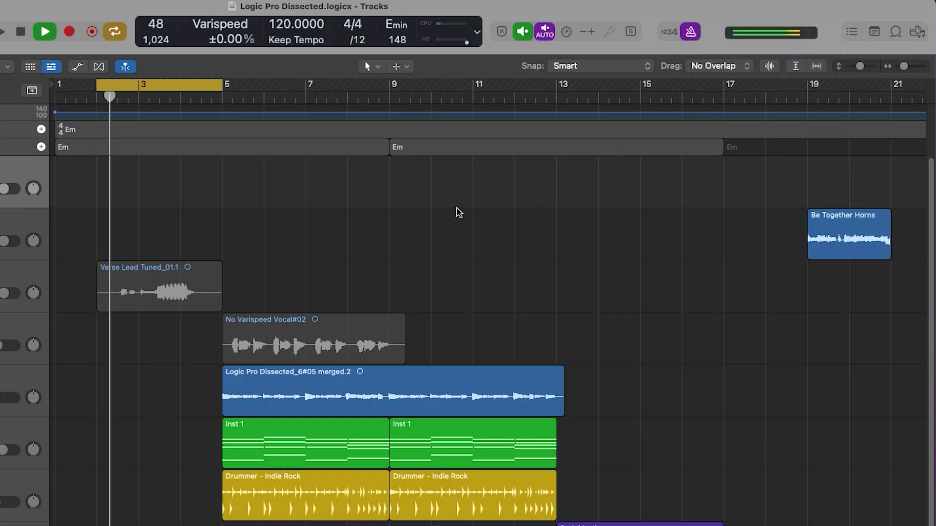
{"action": "key", "text": "r"}
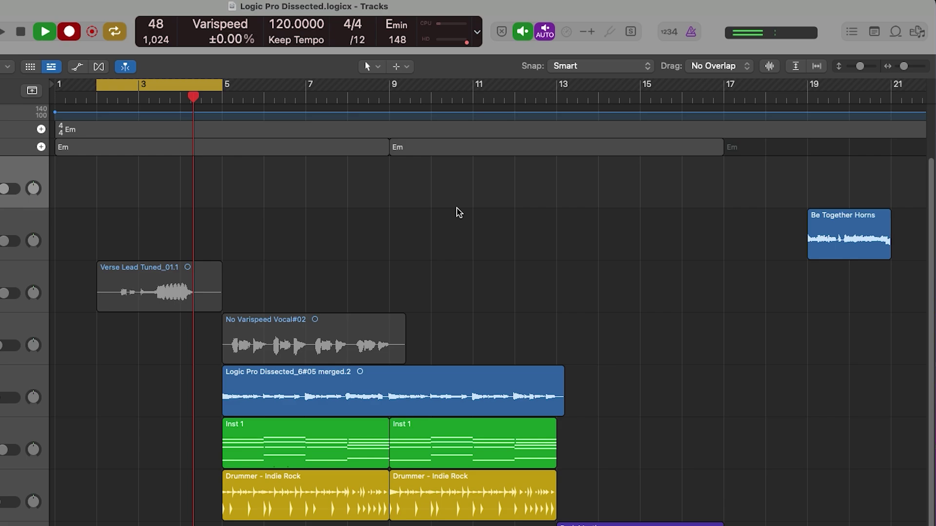
{"action": "key", "text": "space"}
- Disable Click While Playing and set the recording click to only During Count-In
{"action": "right_click", "coordinate": [691, 31]}
{"action": "left_click", "coordinate": [713, 81]}
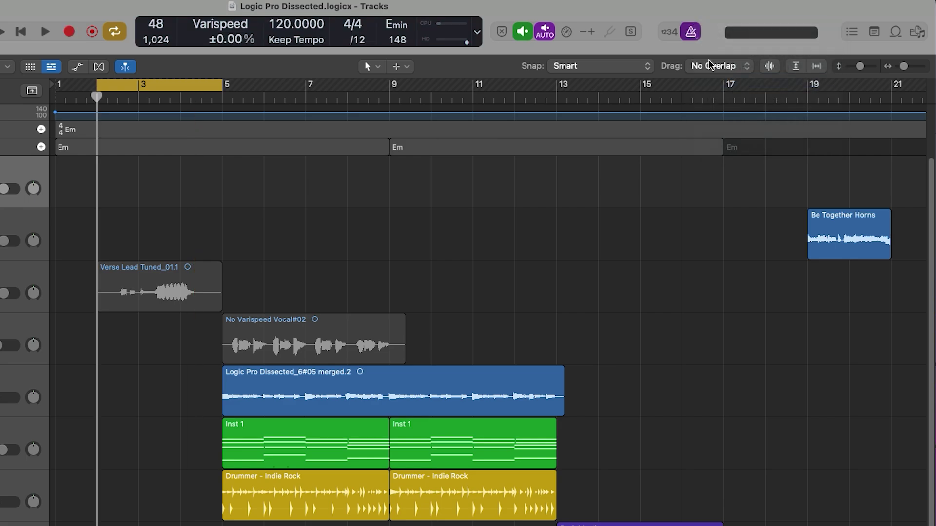
{"action": "right_click", "coordinate": [698, 35]}
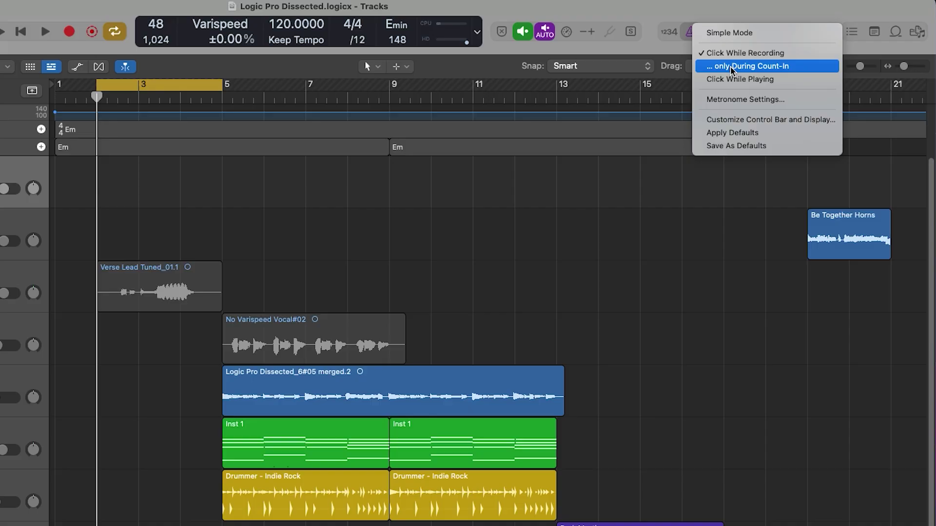
{"action": "left_click", "coordinate": [767, 71]}
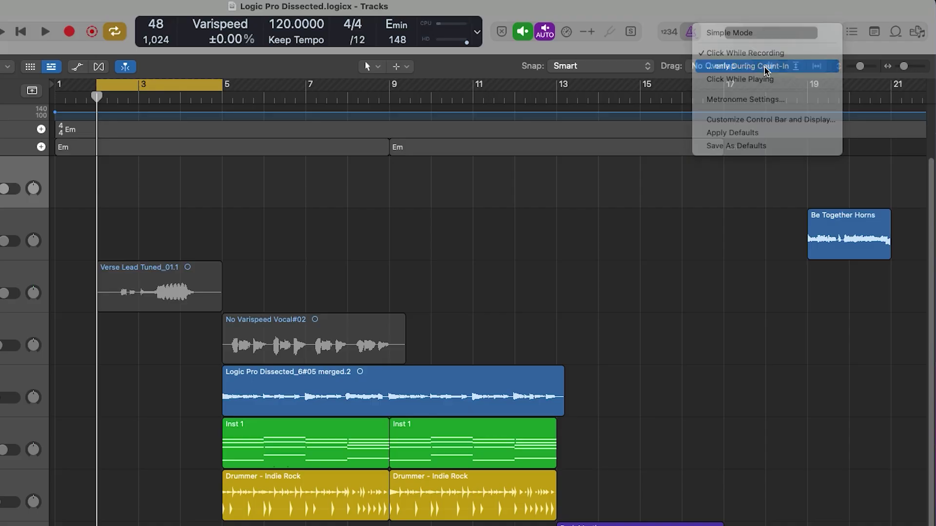
- Set a 1-bar count-in, copy the Drummer - Indie Rock region to bar 2, and record from bar 2
{"action": "left_click", "coordinate": [668, 34]}
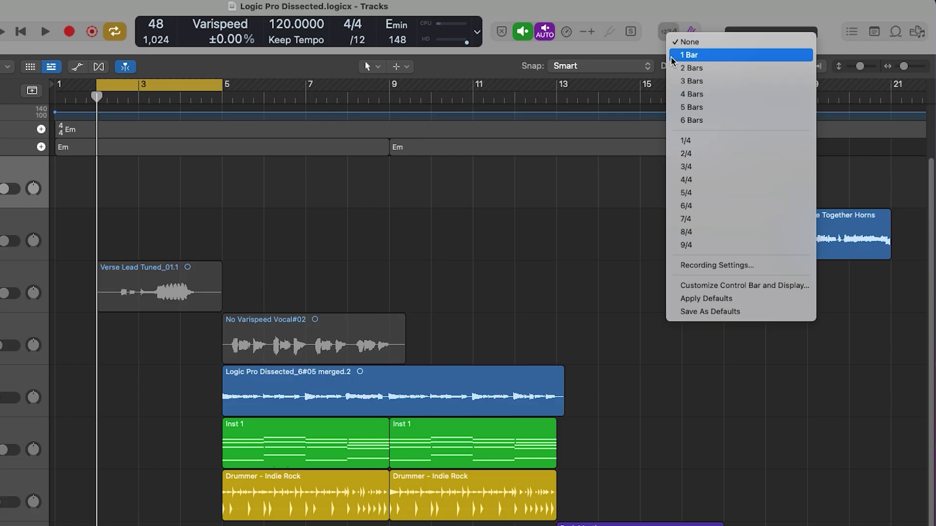
{"action": "left_click", "coordinate": [689, 55]}
{"action": "left_click_drag", "start_coordinate": [265, 518], "coordinate": [140, 518]}
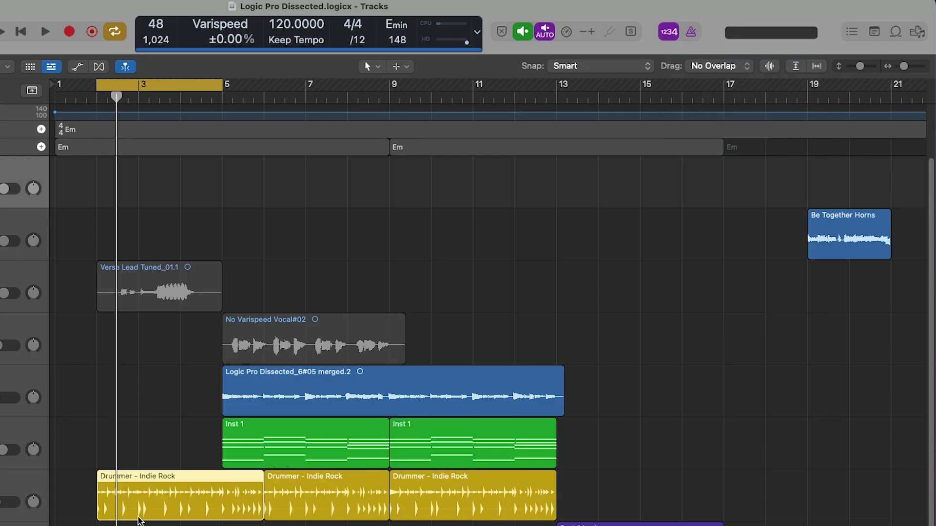
{"action": "left_click", "coordinate": [95, 98]}
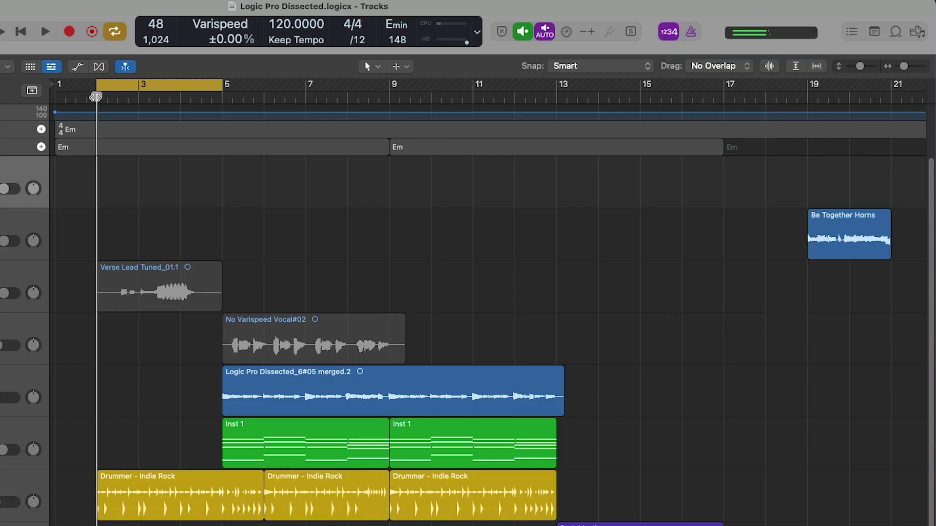
{"action": "key", "text": "r"}
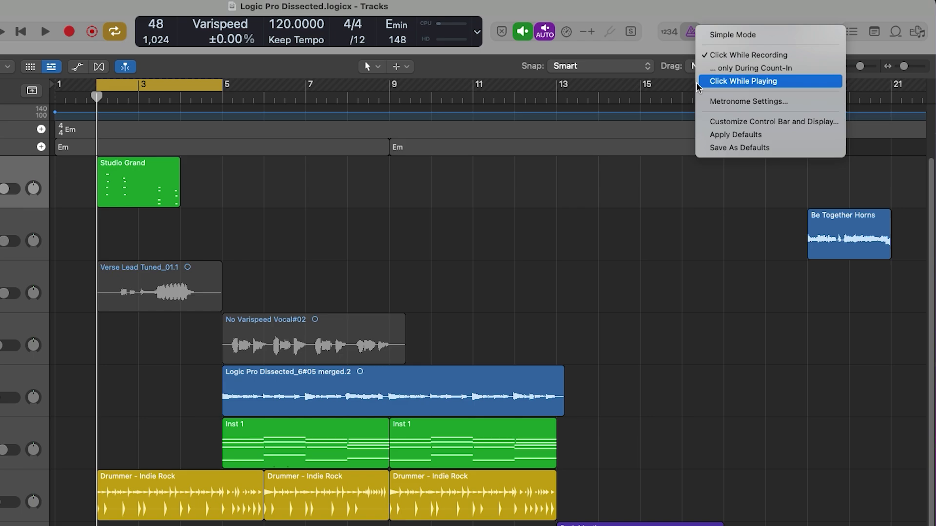
- Open Project Settings > Metronome, showing Bar G5/127, Group D#5/119 and Beat C5/112 clicks
{"action": "left_click", "coordinate": [799, 104]}
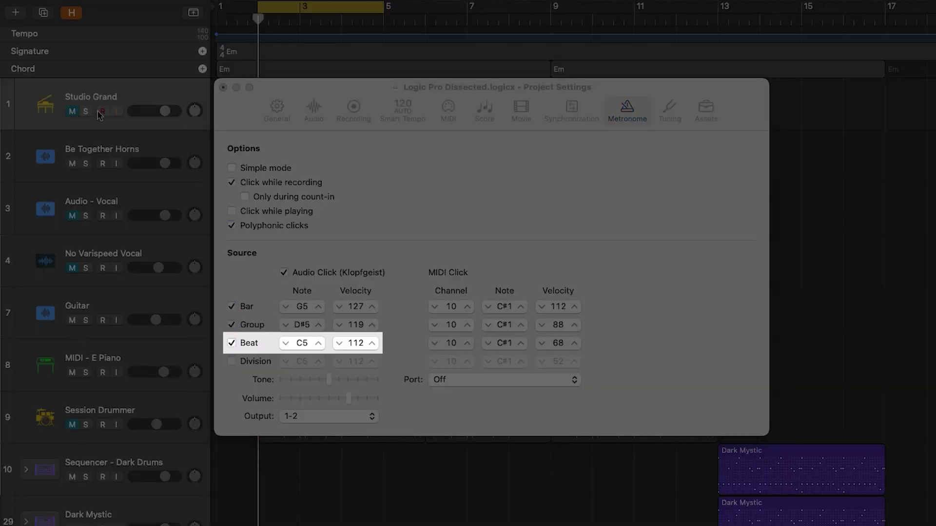
{"action": "left_click", "coordinate": [278, 92]}
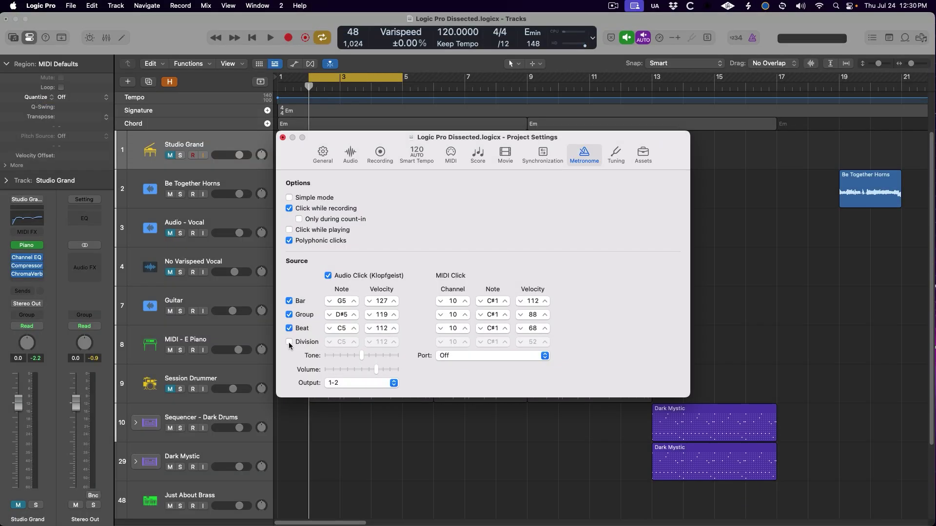
- Enable the Division click, set division to /16, turn off Cycle, and play with the click on
{"action": "left_click", "coordinate": [289, 342]}
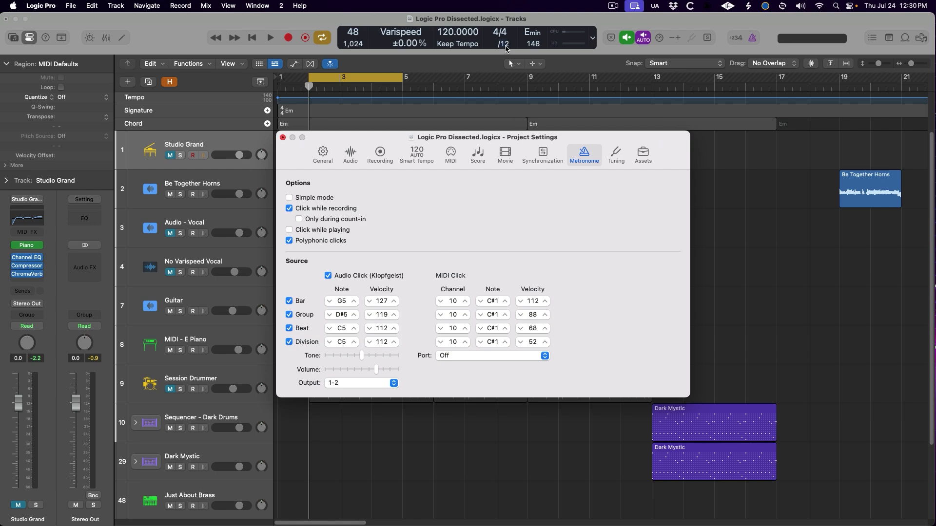
{"action": "left_click", "coordinate": [503, 45]}
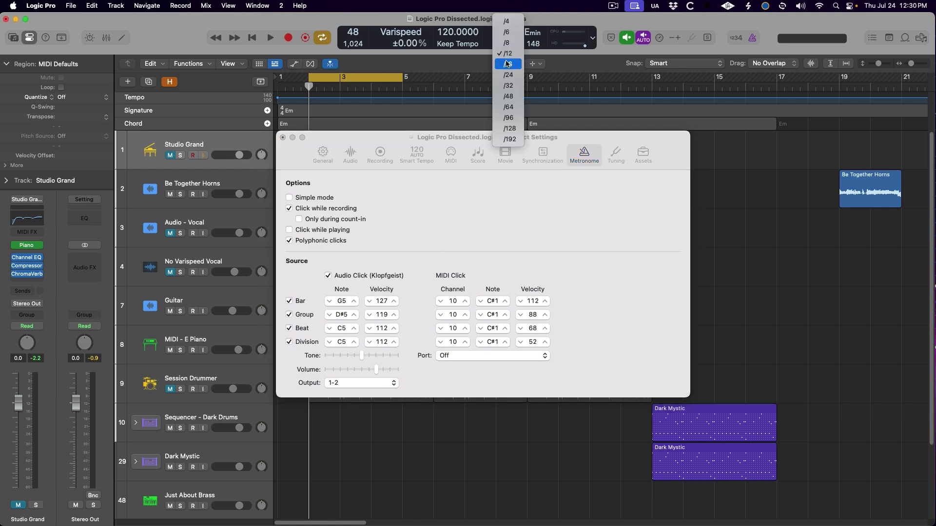
{"action": "left_click", "coordinate": [507, 65]}
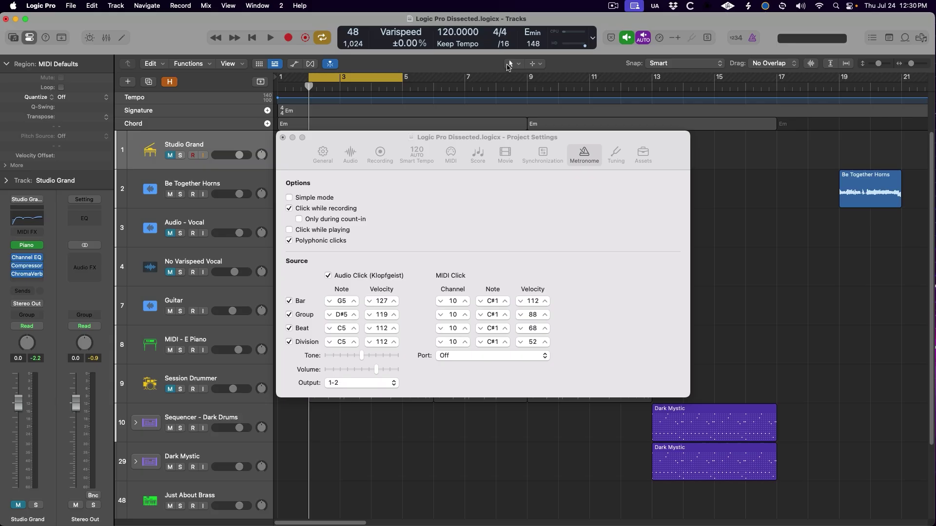
{"action": "key", "text": "c"}
{"action": "key", "text": "k"}
{"action": "key", "text": "space"}
- Uncheck the Division click and play to hear the A5 bar click
{"action": "left_click", "coordinate": [306, 141]}
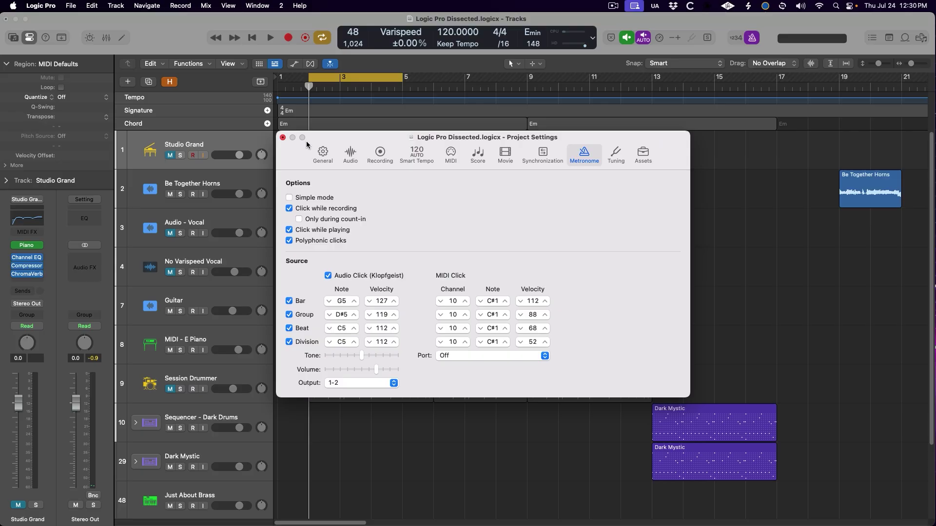
{"action": "left_click", "coordinate": [289, 342]}
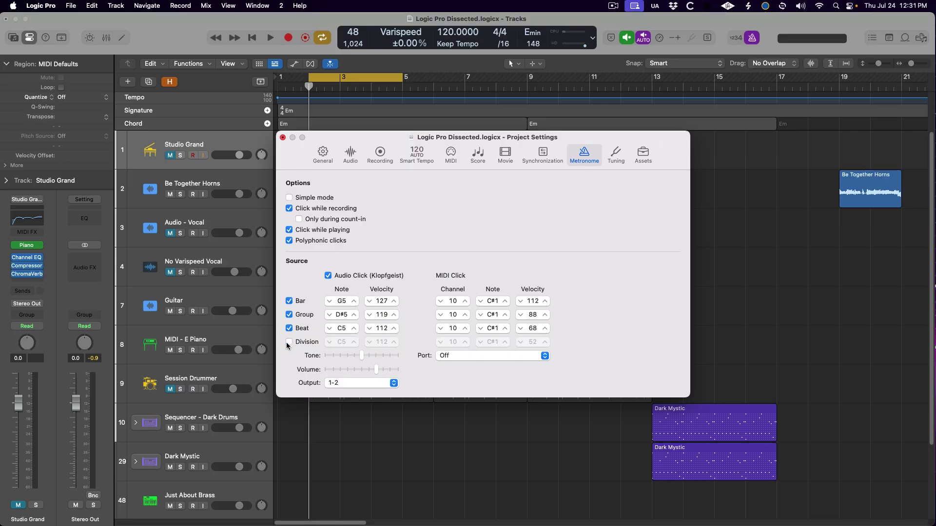
{"action": "key", "text": "space"}
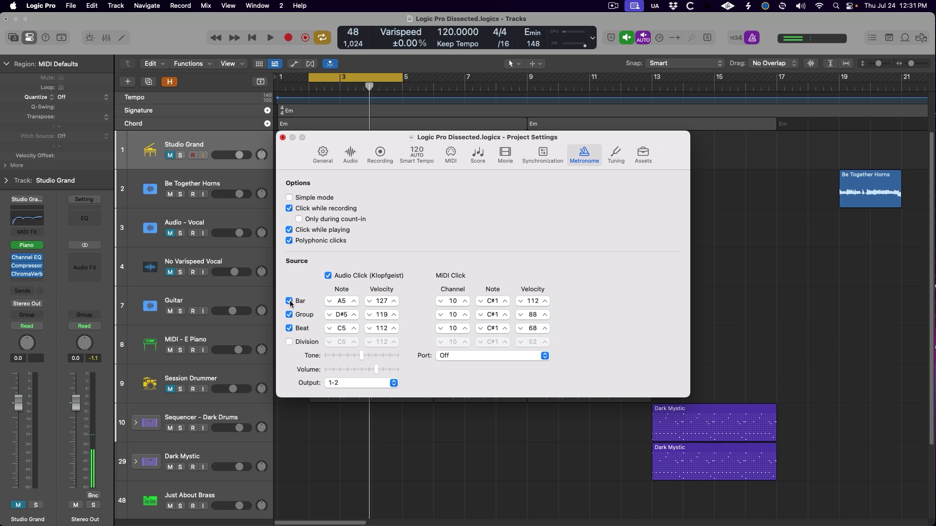
- Turn off the Bar and Group clicks and play to hear the Beat click alone
{"action": "left_click", "coordinate": [289, 301]}
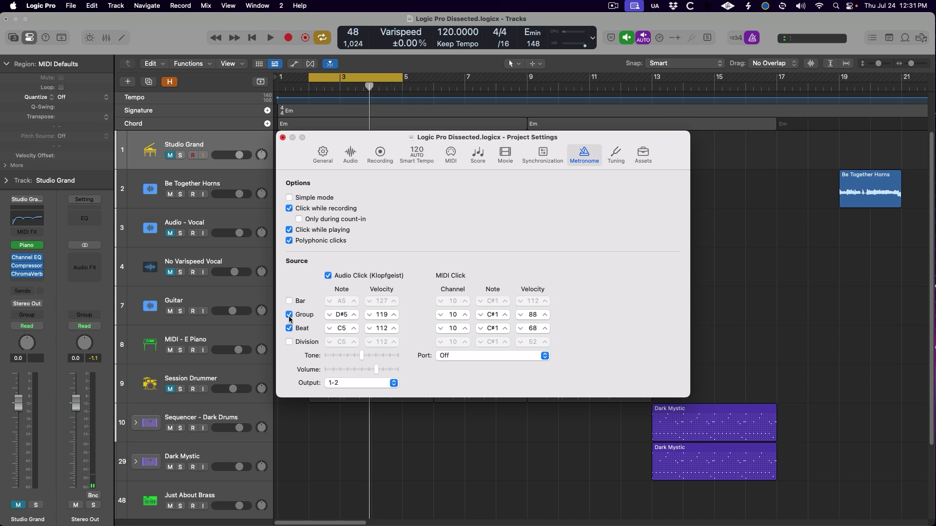
{"action": "left_click", "coordinate": [289, 315]}
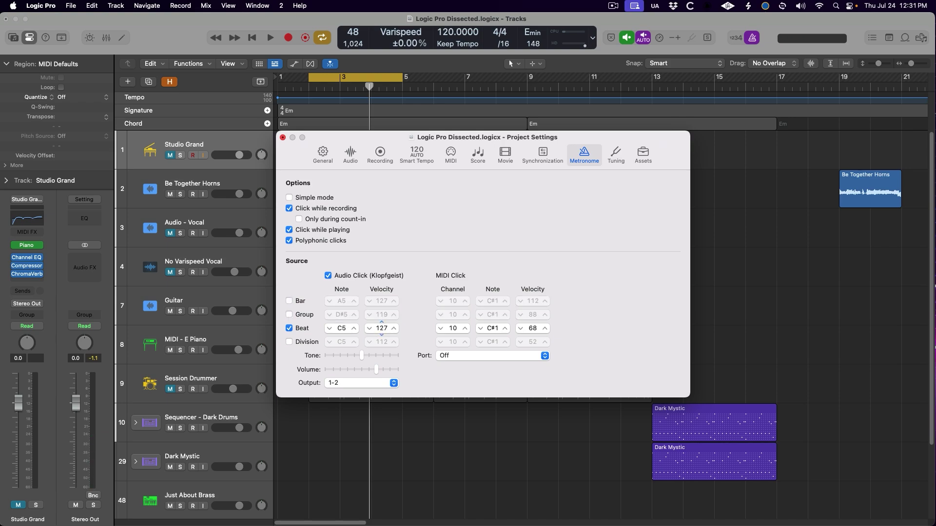
{"action": "key", "text": "space"}
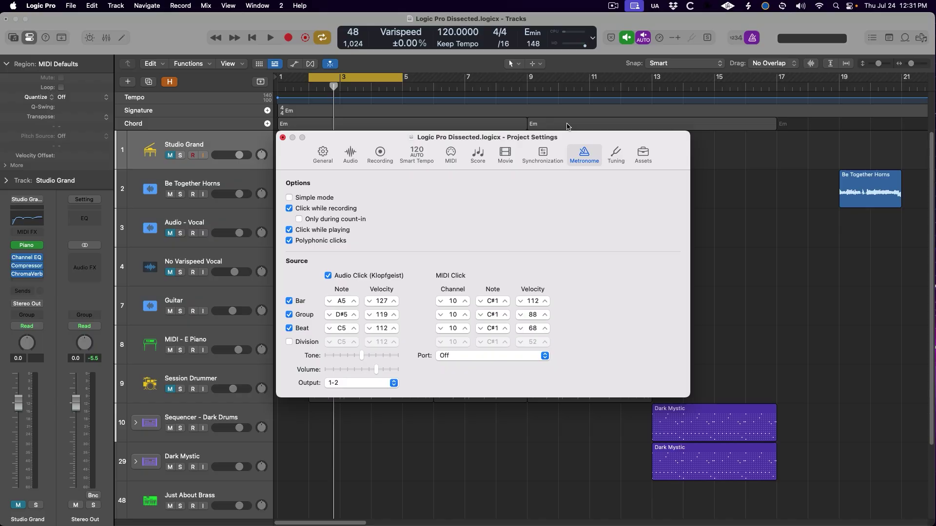
- Change the project time signature to 6/8 and play to hear the click
{"action": "left_click", "coordinate": [500, 33]}
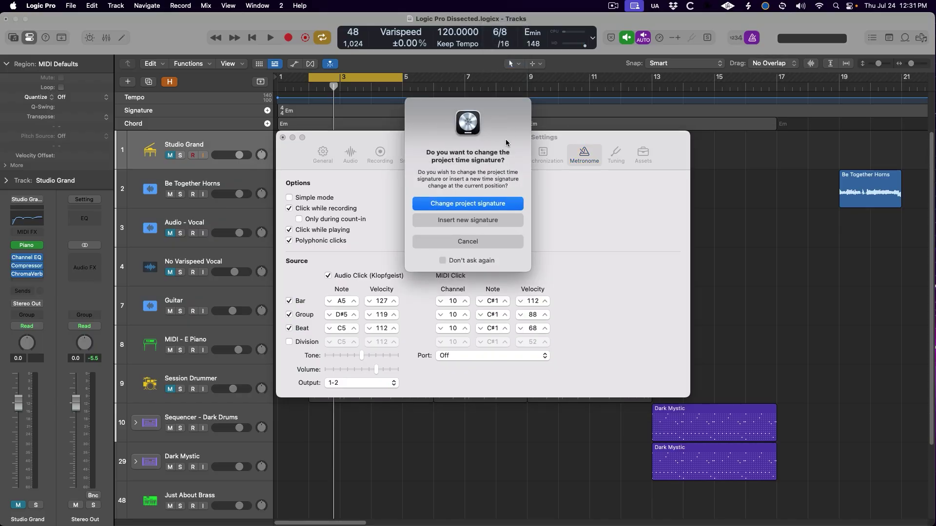
{"action": "left_click", "coordinate": [477, 204]}
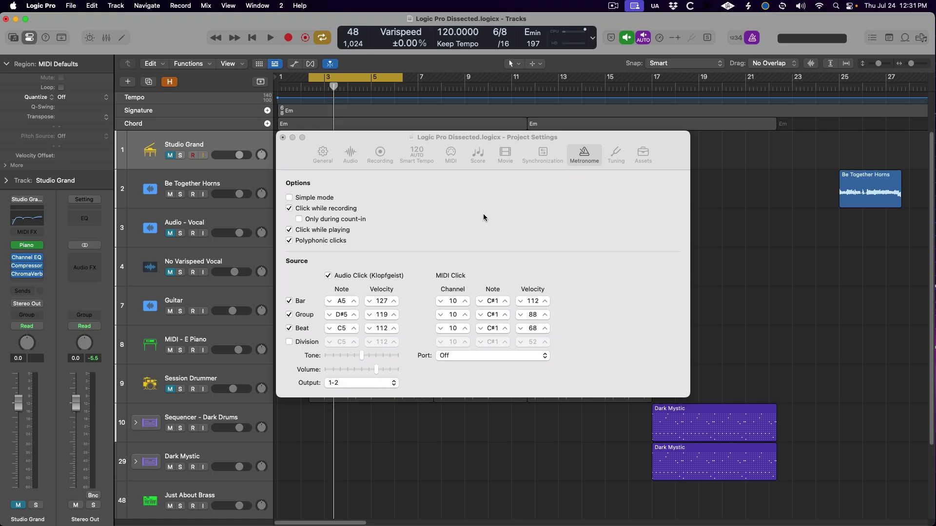
{"action": "left_click", "coordinate": [367, 136]}
{"action": "key", "text": "space"}
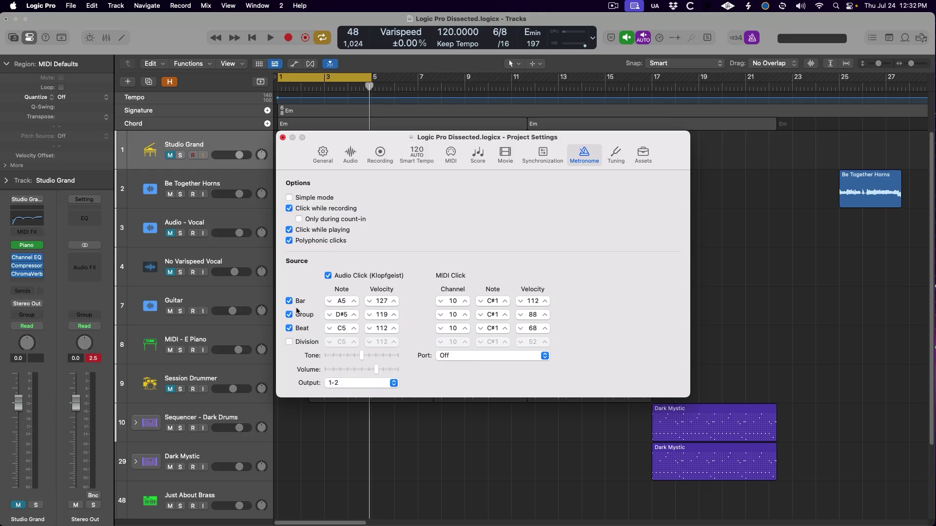
- Turn off the Beat click and play to hear only the Bar and Group clicks
{"action": "left_click", "coordinate": [289, 329]}
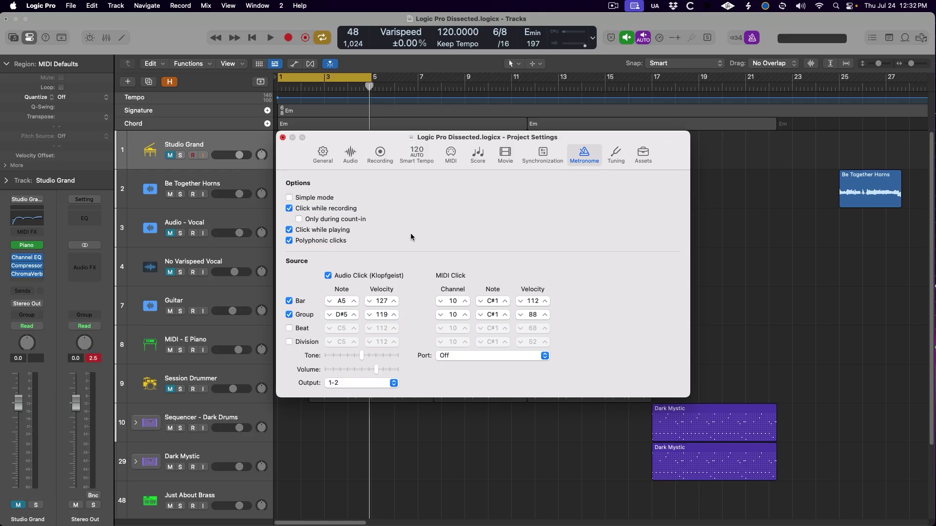
{"action": "key", "text": "space"}
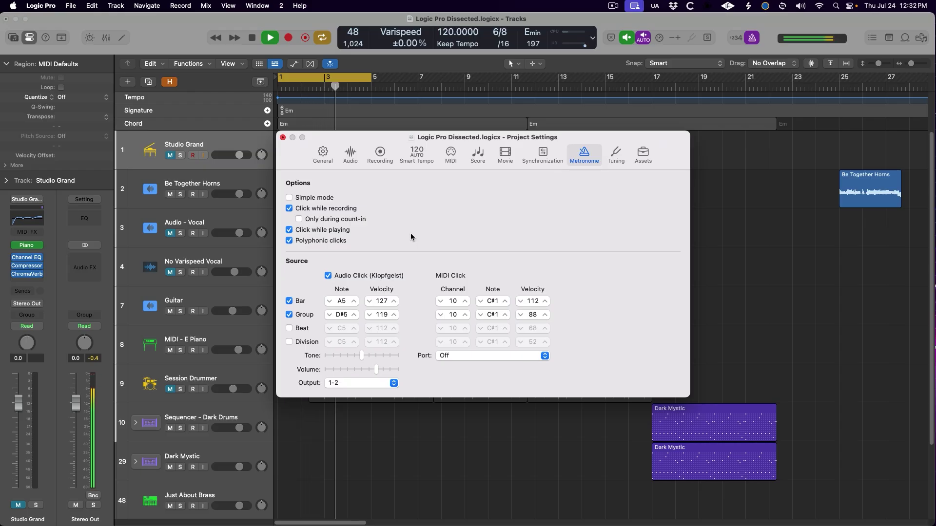
{"action": "key", "text": "space"}
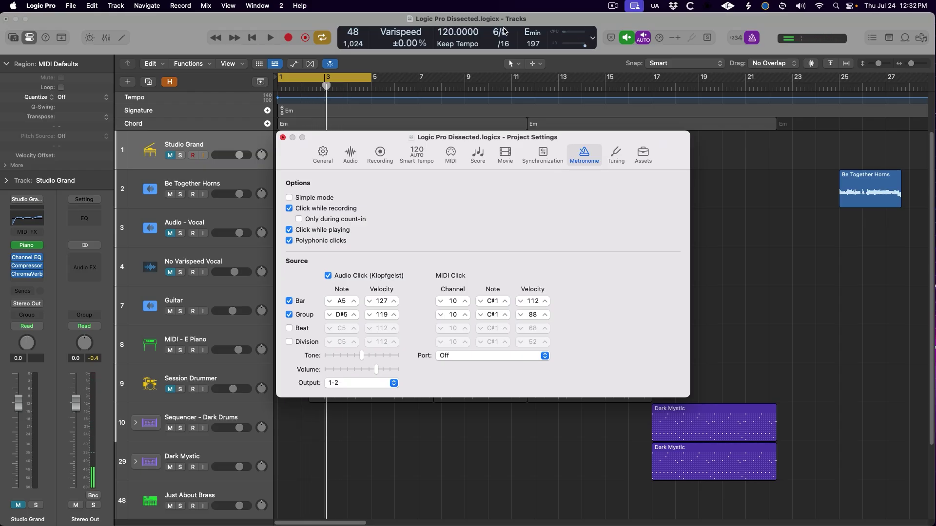
- Set the project back to 4/4, extend the cycle to bar 5, and play it
{"action": "left_click", "coordinate": [504, 32]}
{"action": "left_click", "coordinate": [503, 24]}
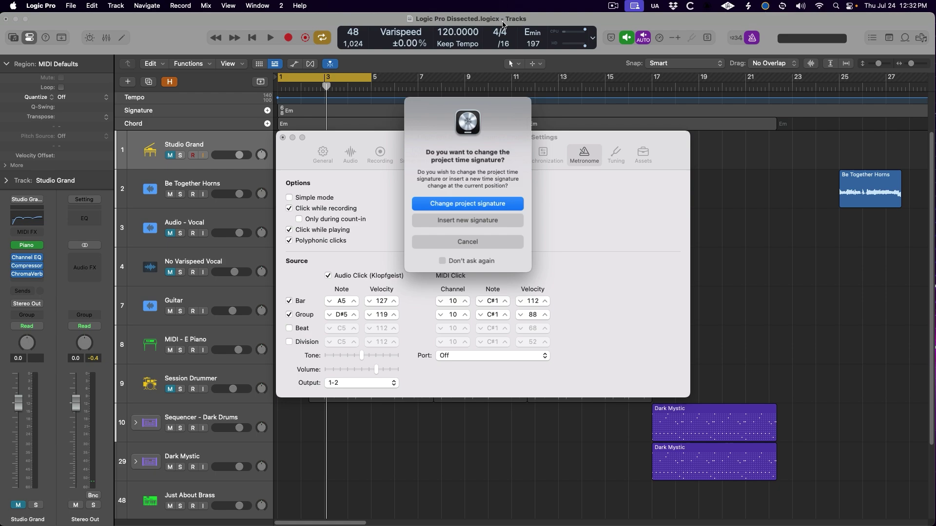
{"action": "left_click", "coordinate": [481, 203]}
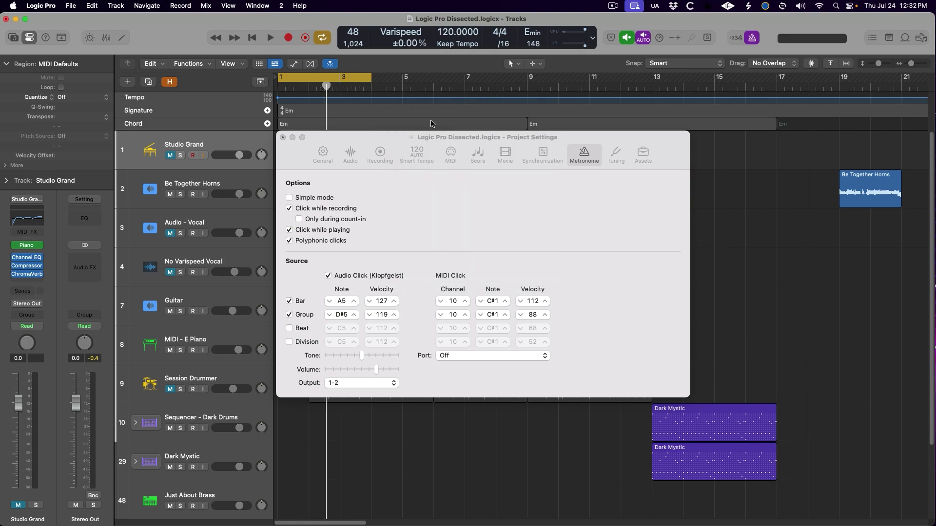
{"action": "left_click_drag", "start_coordinate": [370, 77], "coordinate": [404, 79]}
{"action": "key", "text": "space"}
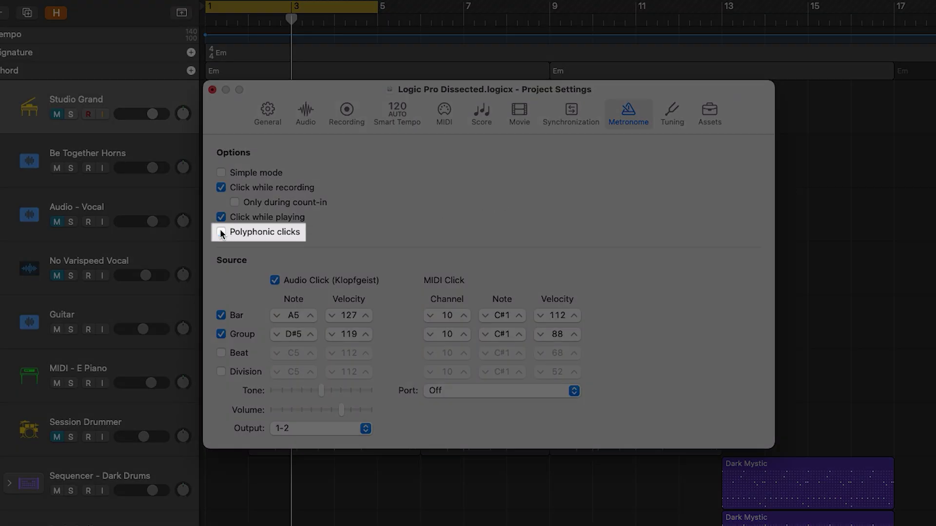
- Re-enable Polyphonic clicks and play from bar 1 to hear the clicks together
{"action": "left_click", "coordinate": [221, 232]}
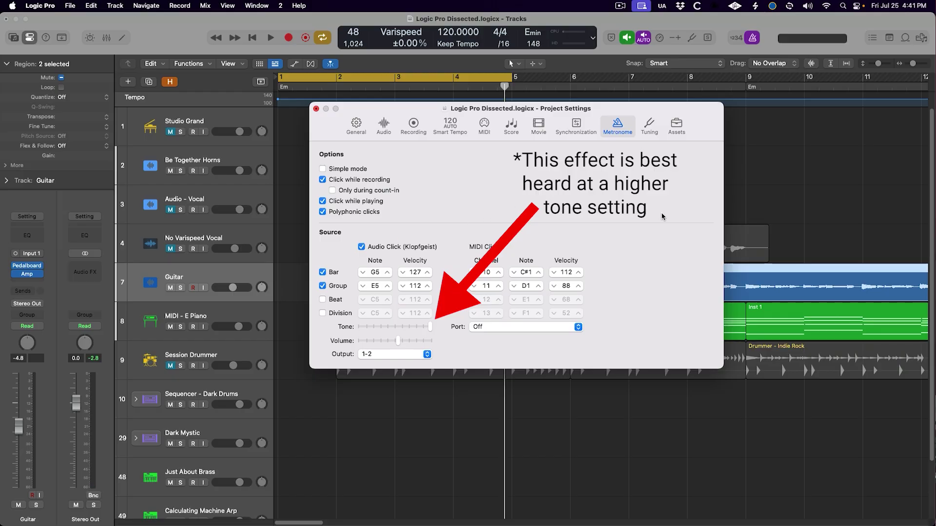
{"action": "key", "text": "space"}
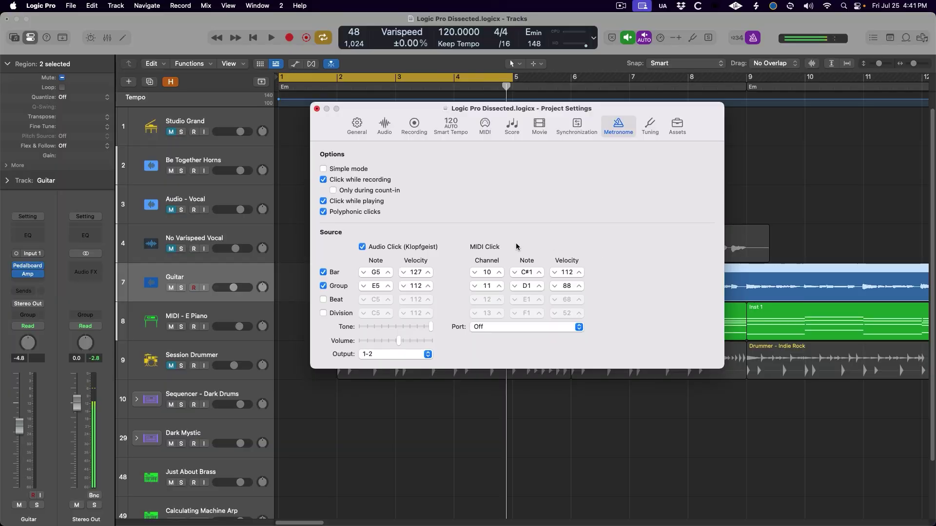
{"action": "key", "text": "space"}
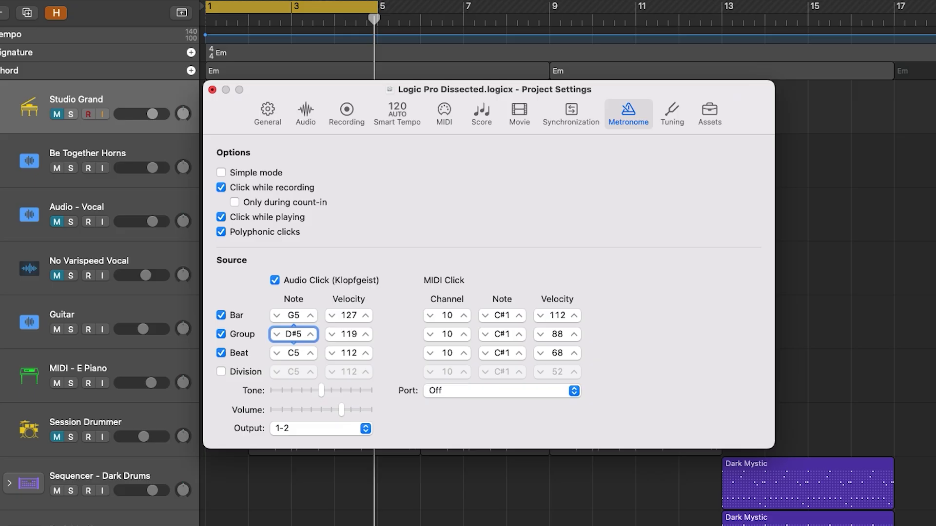
- Step the Bar click note to E5 and uncheck the Beat click
{"action": "left_click", "coordinate": [293, 315]}
{"action": "key", "text": "Down"}
{"action": "key", "text": "Down"}
{"action": "key", "text": "Down"}
{"action": "key", "text": "Down"}
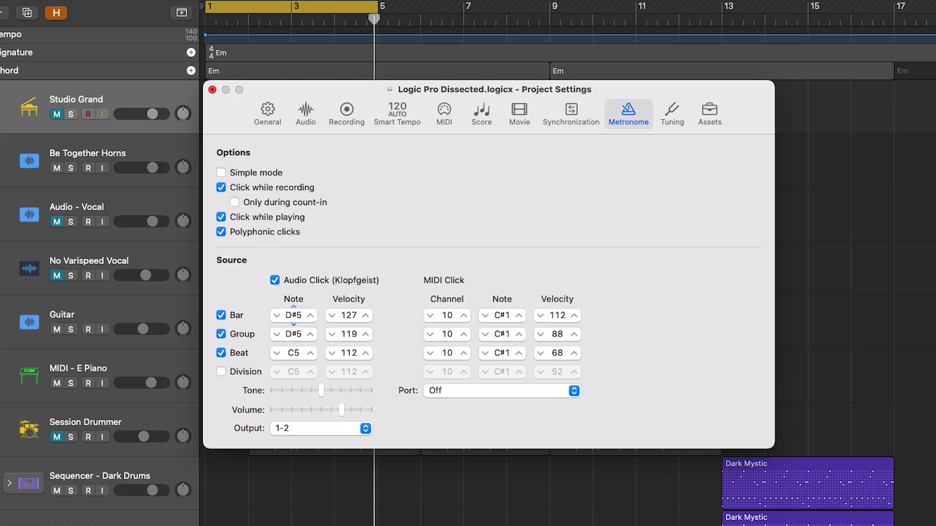
{"action": "key", "text": "Up"}
{"action": "left_click", "coordinate": [222, 353]}
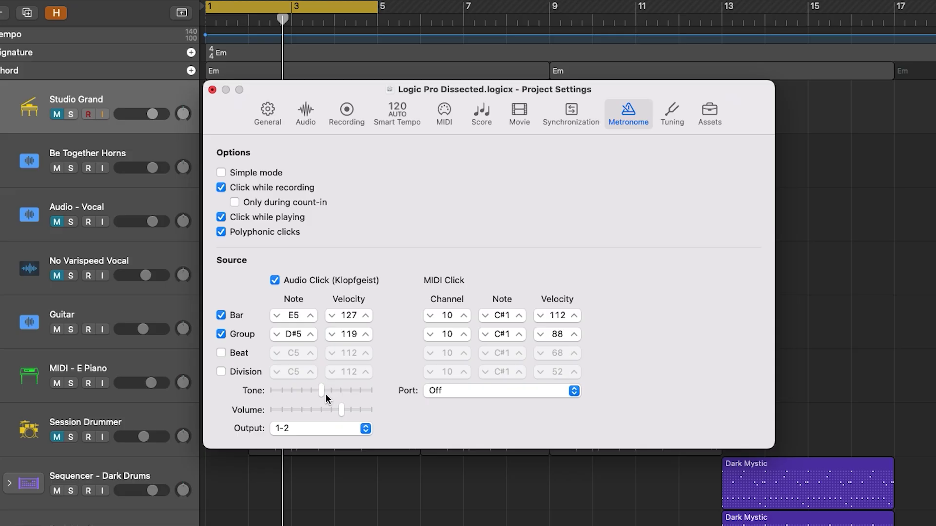
- Drag the metronome Tone slider to the right for a brighter click
{"action": "left_click_drag", "start_coordinate": [321, 391], "coordinate": [340, 411]}
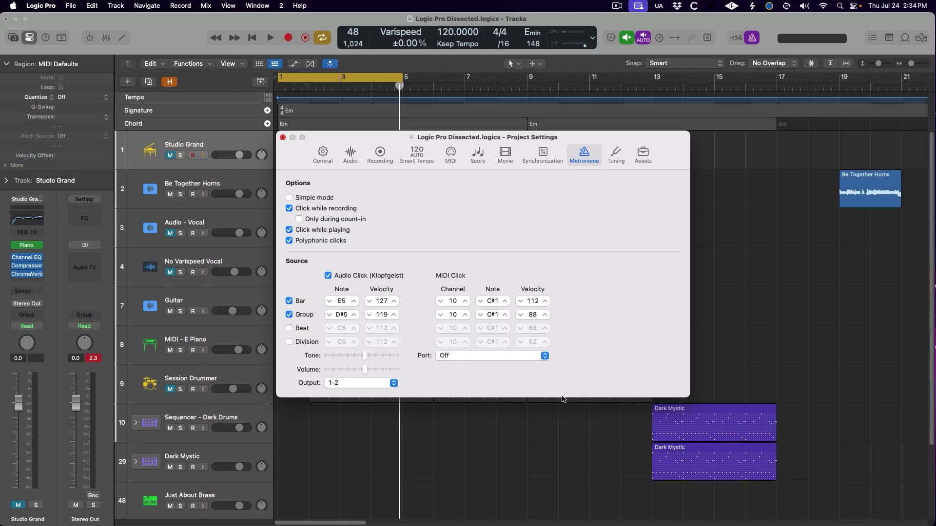
- Add a send to Output 3-4 on all the mixer's tracks, creating an Output 3-4 strip
{"action": "left_click", "coordinate": [393, 383]}
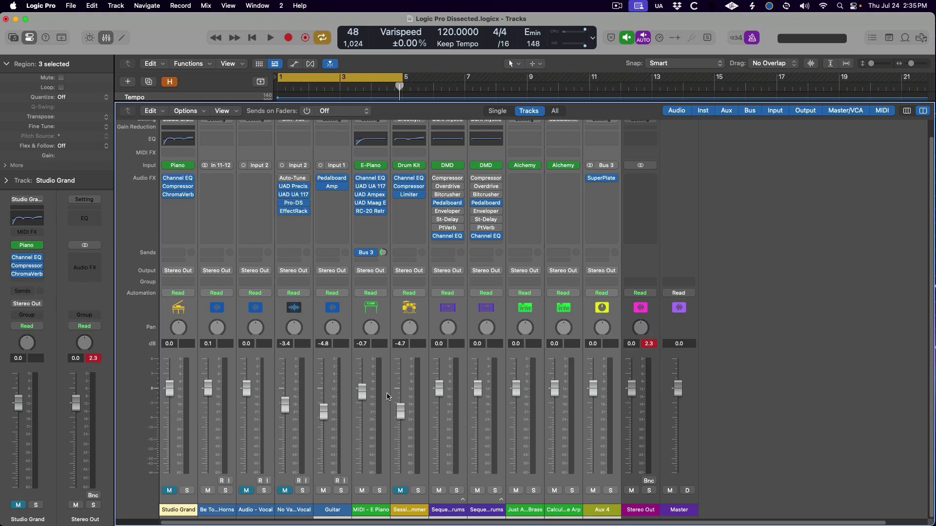
{"action": "left_click", "coordinate": [174, 253]}
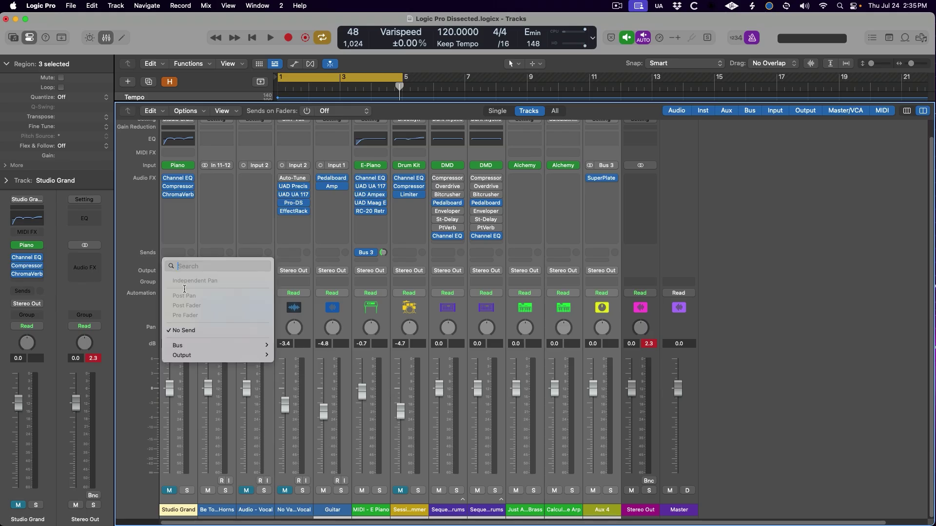
{"action": "mouse_move", "coordinate": [182, 355]}
{"action": "mouse_move", "coordinate": [290, 365]}
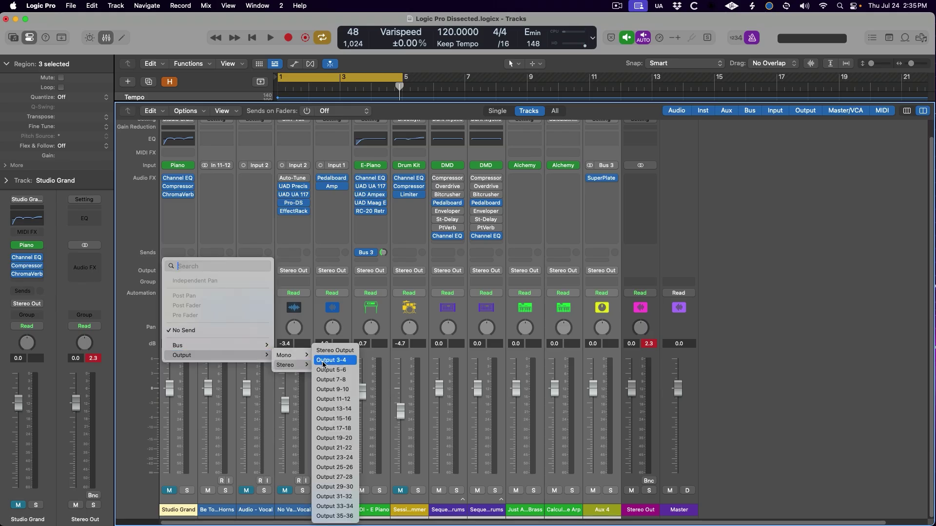
{"action": "left_click", "coordinate": [324, 361]}
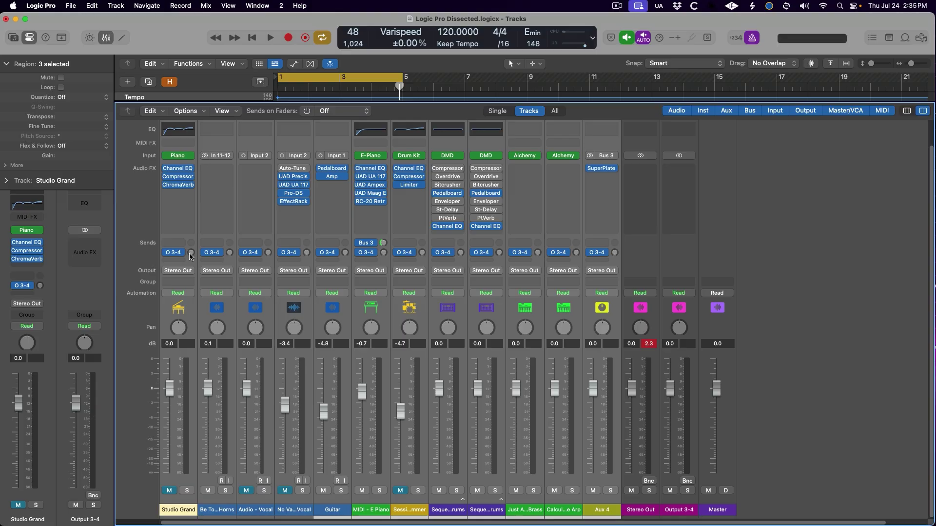
{"action": "left_click", "coordinate": [190, 253], "text": "alt"}
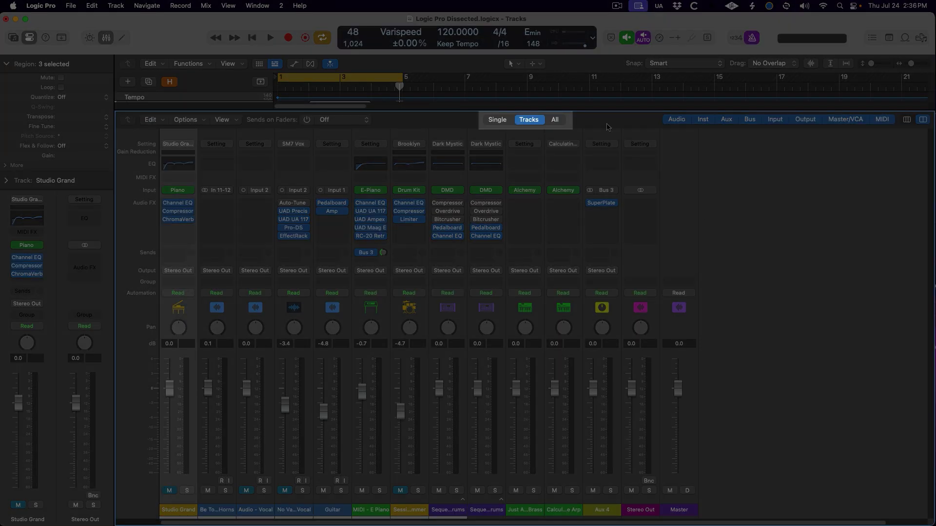
- Show All channels in the Mixer, select the Click strip and toggle its solo safe
{"action": "left_click", "coordinate": [558, 121]}
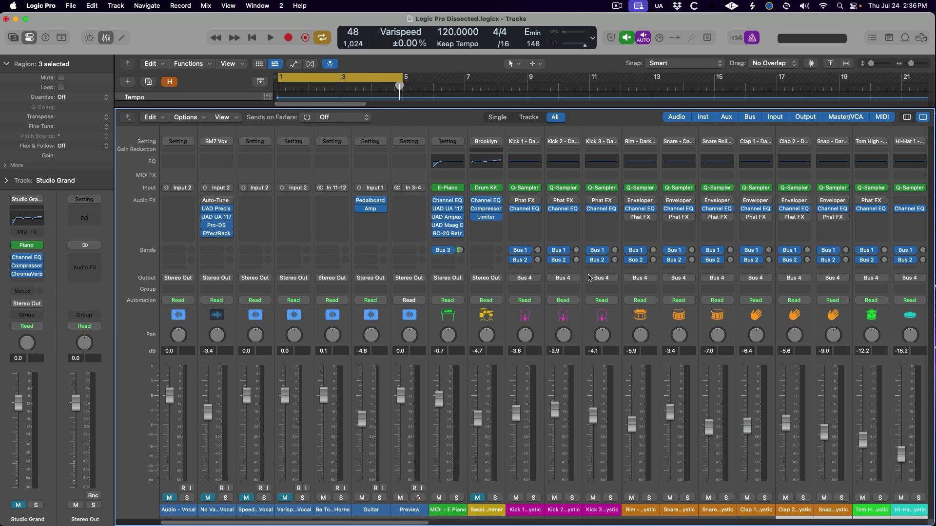
{"action": "scroll", "coordinate": [588, 287], "scroll_direction": "right", "scroll_amount": 15}
{"action": "left_click", "coordinate": [526, 510]}
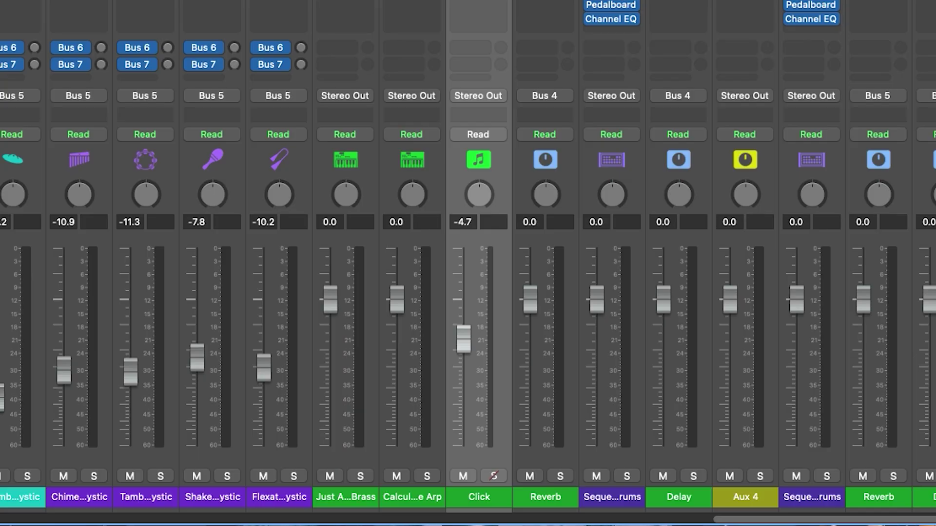
{"action": "left_click", "coordinate": [493, 476], "text": "ctrl"}
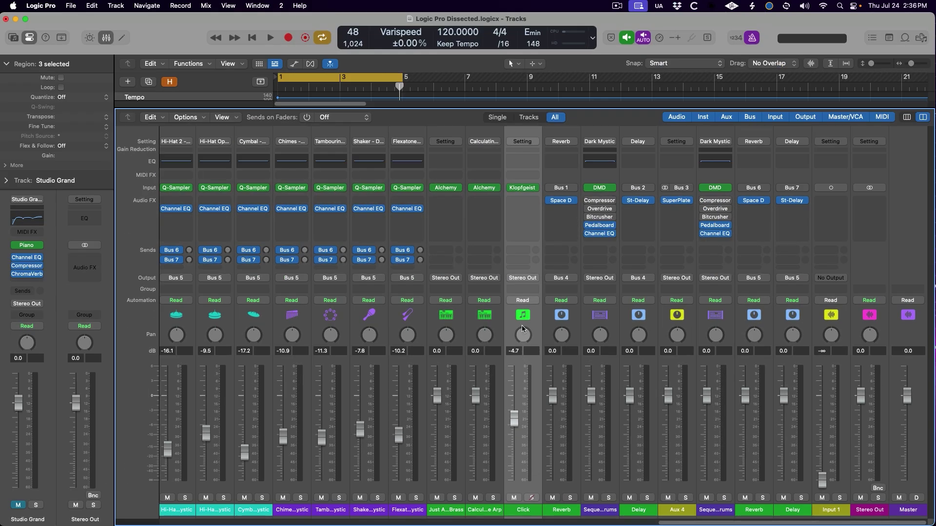
- Add a send from the Click channel to Output 3-4
{"action": "left_click", "coordinate": [524, 251]}
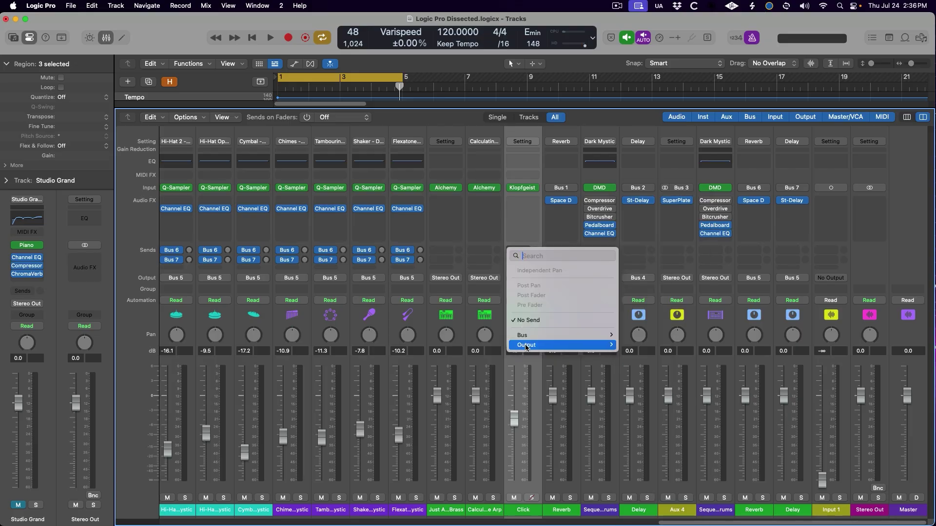
{"action": "mouse_move", "coordinate": [528, 346]}
{"action": "mouse_move", "coordinate": [634, 356]}
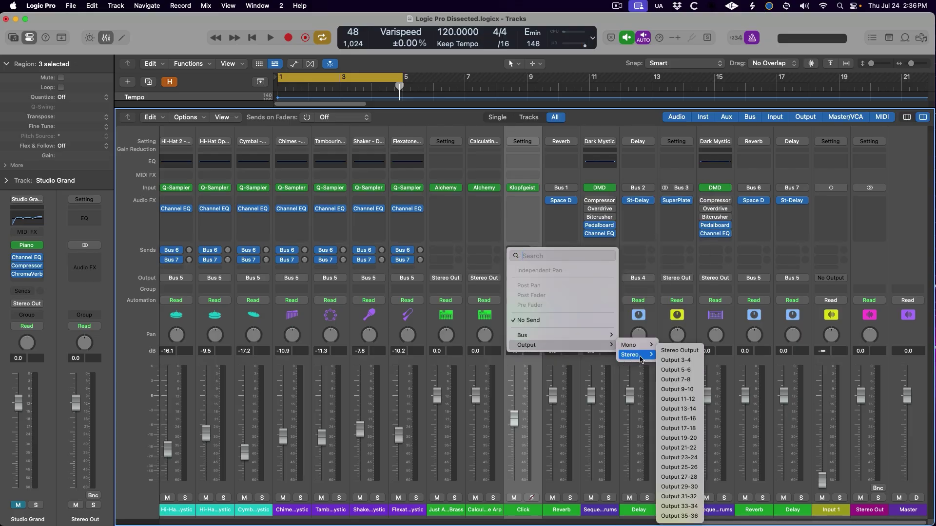
{"action": "left_click", "coordinate": [675, 365]}
- Add a second Click channel send to stereo Output 5-6
{"action": "left_click", "coordinate": [538, 260]}
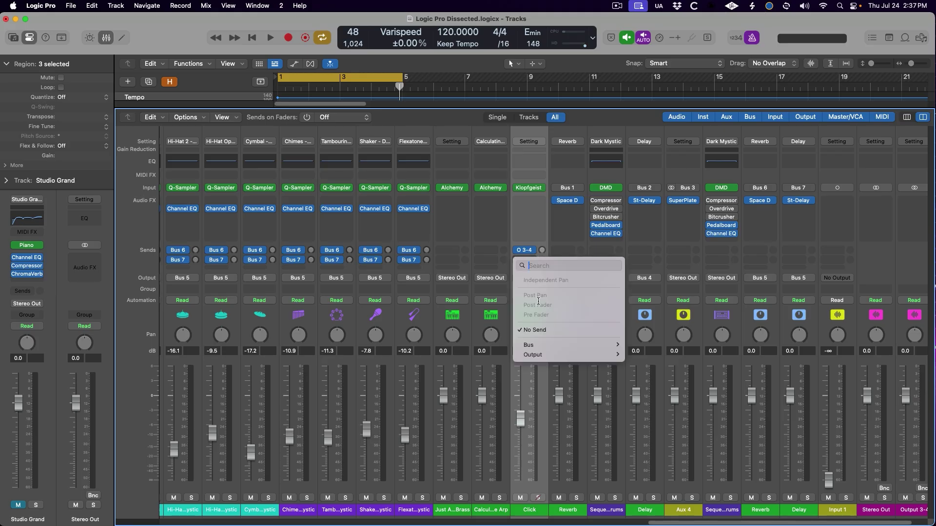
{"action": "mouse_move", "coordinate": [541, 354]}
{"action": "mouse_move", "coordinate": [636, 365]}
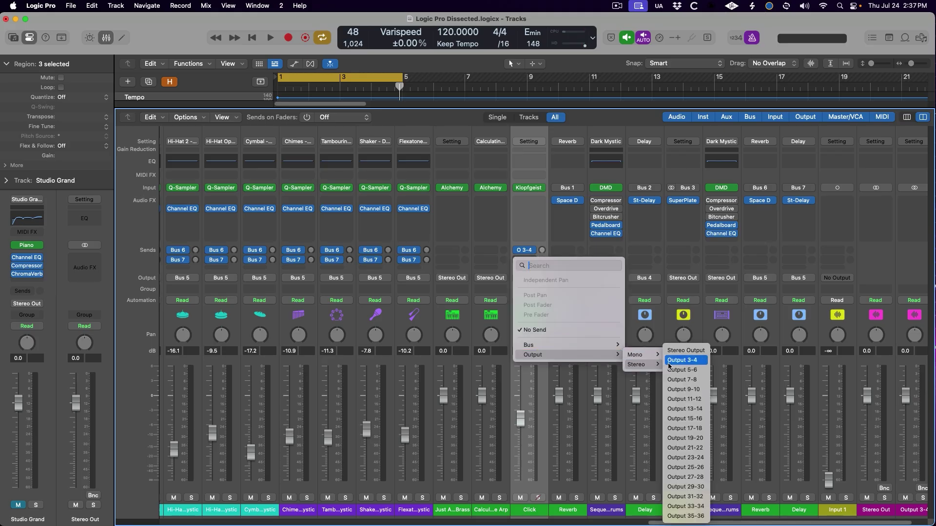
{"action": "left_click", "coordinate": [672, 372]}
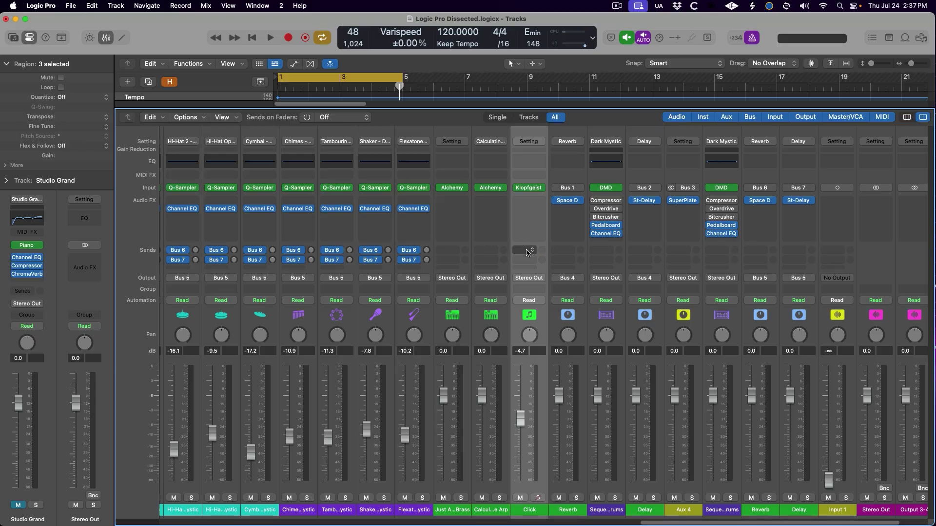
- In the Click channel's Klopfgeist, try Mono then Poly and tune down to -3 semitones
{"action": "left_click", "coordinate": [528, 189]}
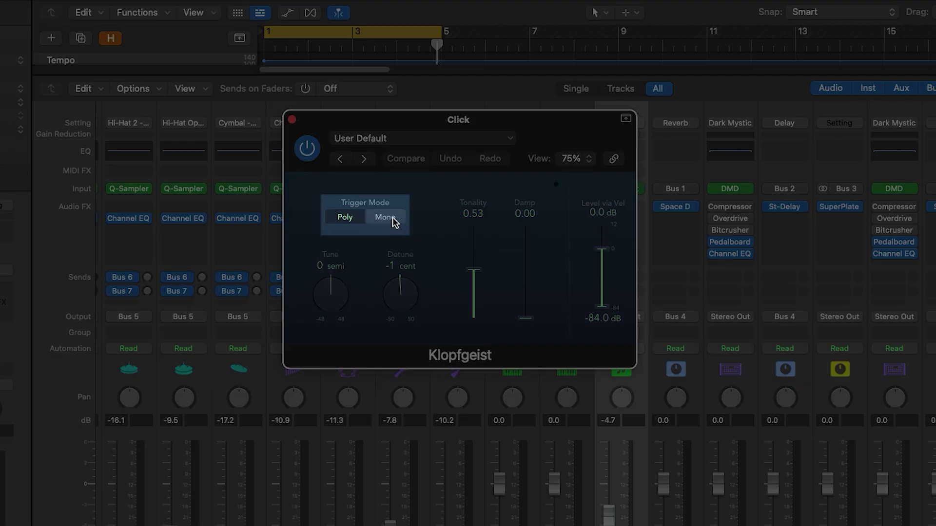
{"action": "left_click", "coordinate": [394, 221]}
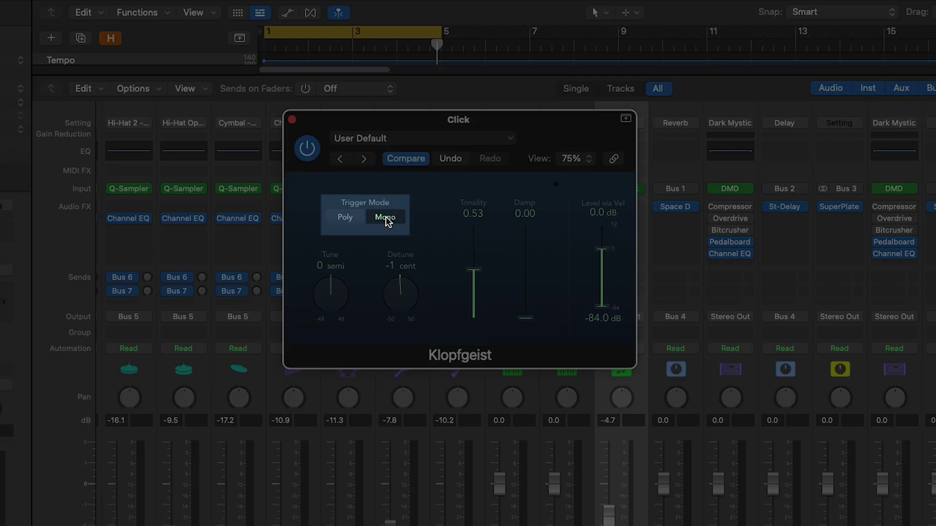
{"action": "left_click", "coordinate": [343, 220]}
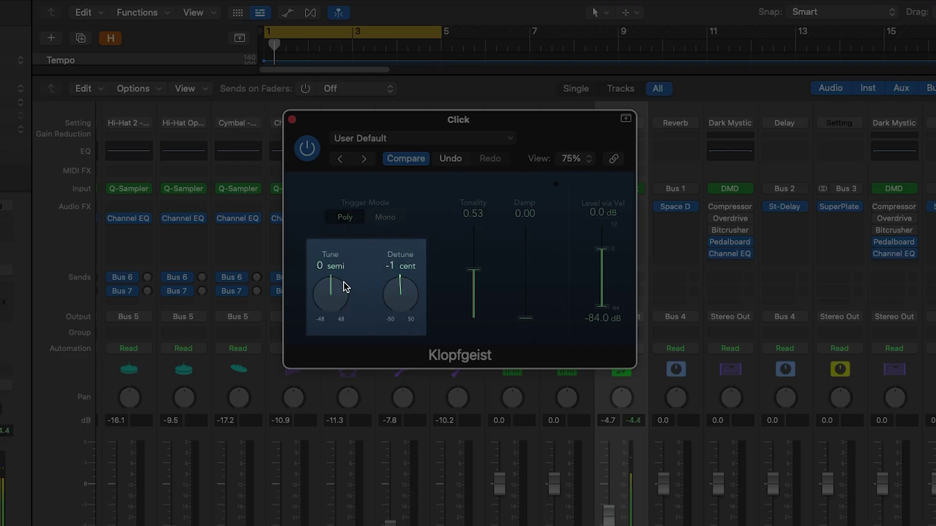
{"action": "left_click_drag", "start_coordinate": [347, 286], "coordinate": [386, 255]}
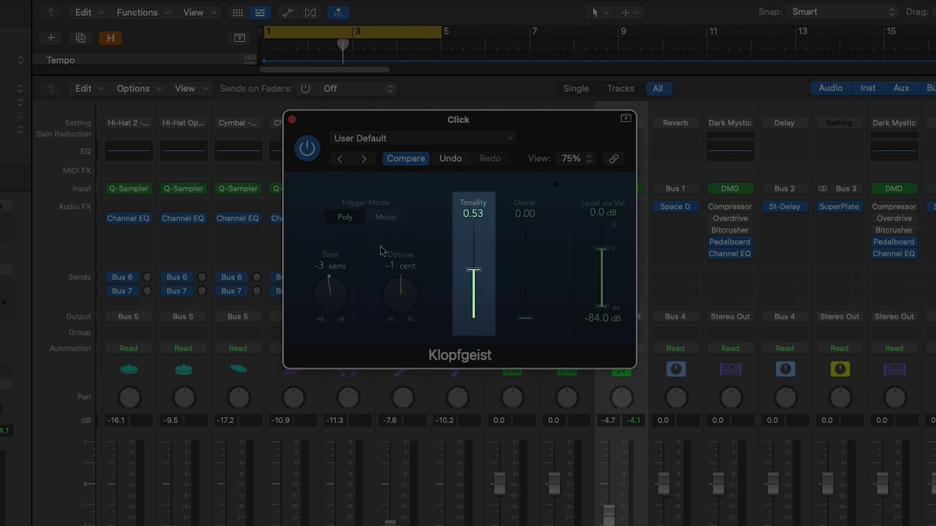
- Adjust Klopfgeist's Tonality to 0.53 and Damp to 0.37
{"action": "mouse_move", "coordinate": [473, 270]}
{"action": "left_mouse_down"}
{"action": "mouse_move", "coordinate": [472, 233]}
{"action": "mouse_move", "coordinate": [472, 256]}
{"action": "left_mouse_up"}
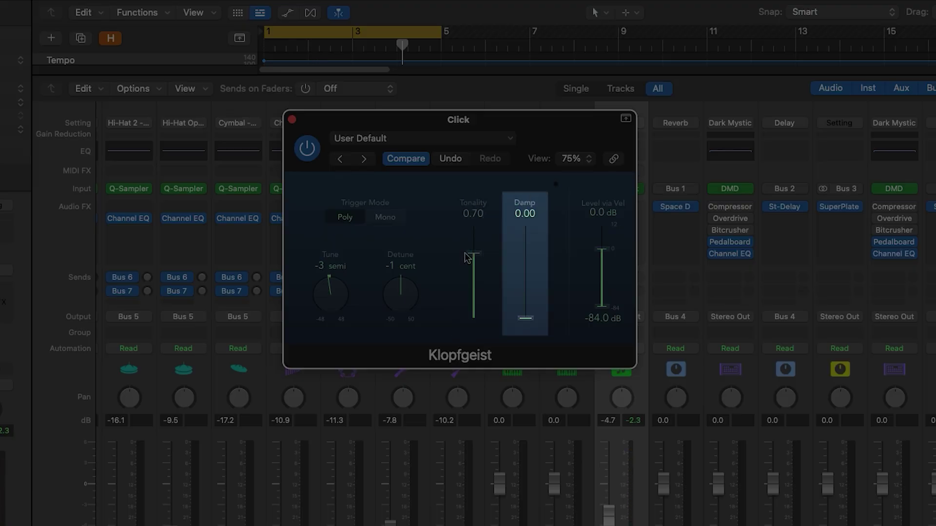
{"action": "left_click_drag", "start_coordinate": [470, 254], "coordinate": [478, 209]}
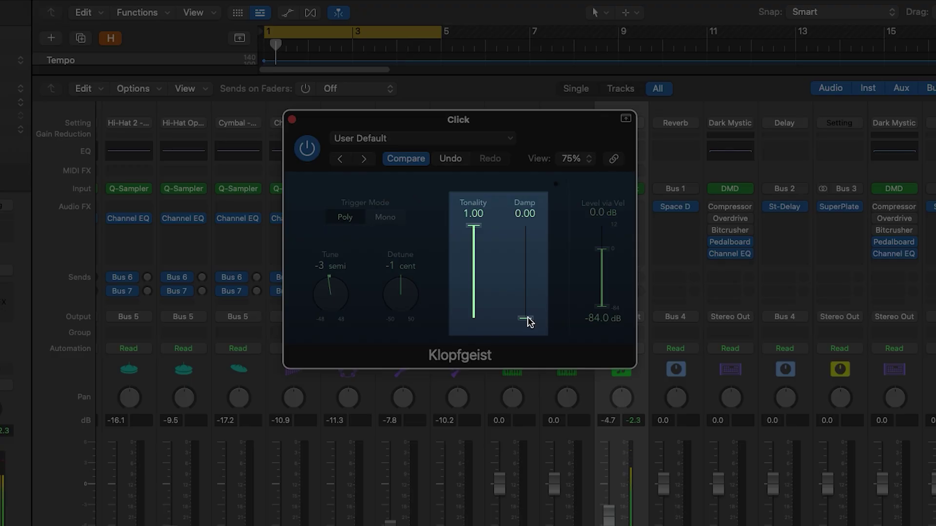
{"action": "mouse_move", "coordinate": [526, 320]}
{"action": "left_mouse_down"}
{"action": "mouse_move", "coordinate": [530, 221]}
{"action": "mouse_move", "coordinate": [526, 314]}
{"action": "left_mouse_up"}
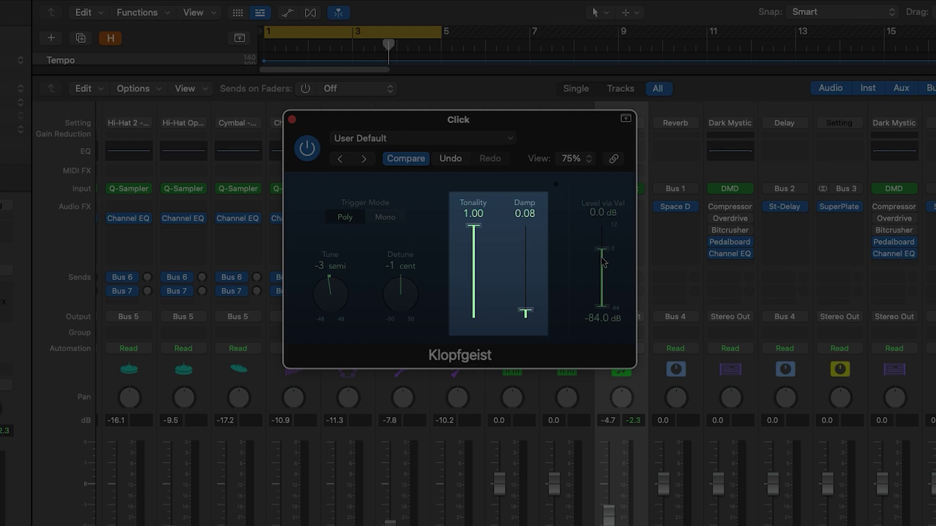
{"action": "left_click_drag", "start_coordinate": [475, 227], "coordinate": [475, 273]}
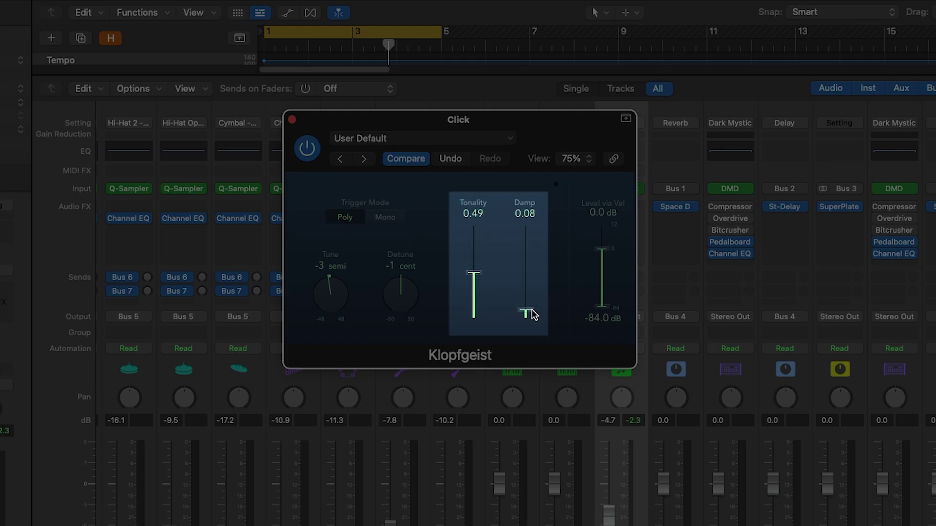
{"action": "left_click_drag", "start_coordinate": [533, 314], "coordinate": [527, 287]}
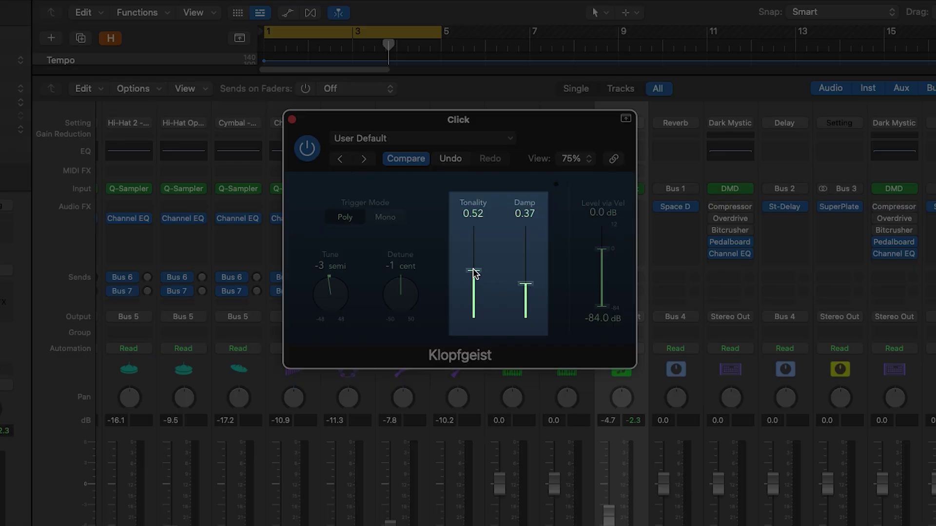
{"action": "left_click_drag", "start_coordinate": [473, 273], "coordinate": [474, 272]}
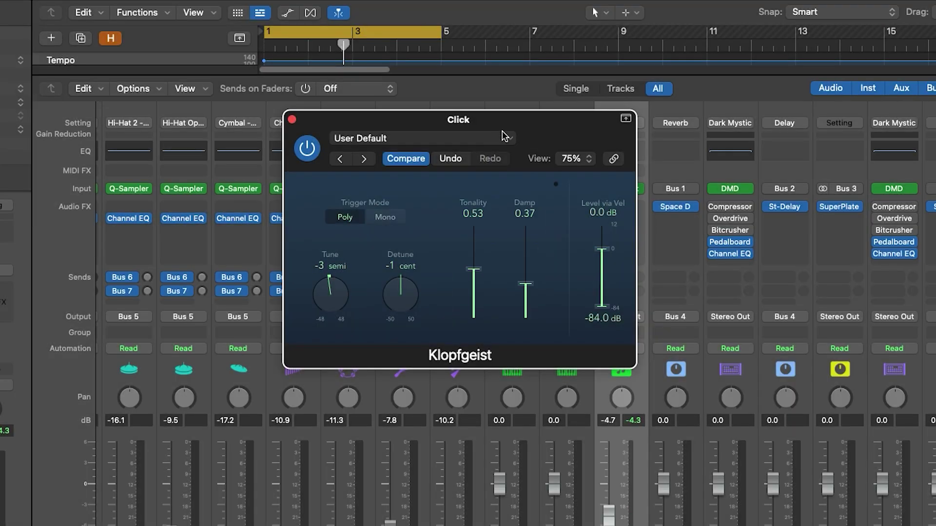
{"action": "left_click_drag", "start_coordinate": [511, 126], "coordinate": [285, 117]}
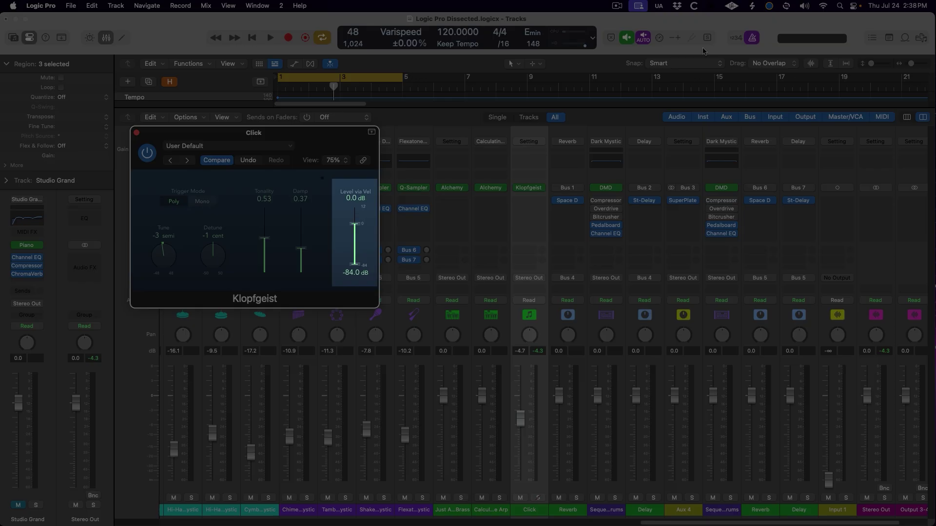
- In Metronome Settings, uncheck the Bar click and set the Group click velocity to 1
{"action": "right_click", "coordinate": [754, 37]}
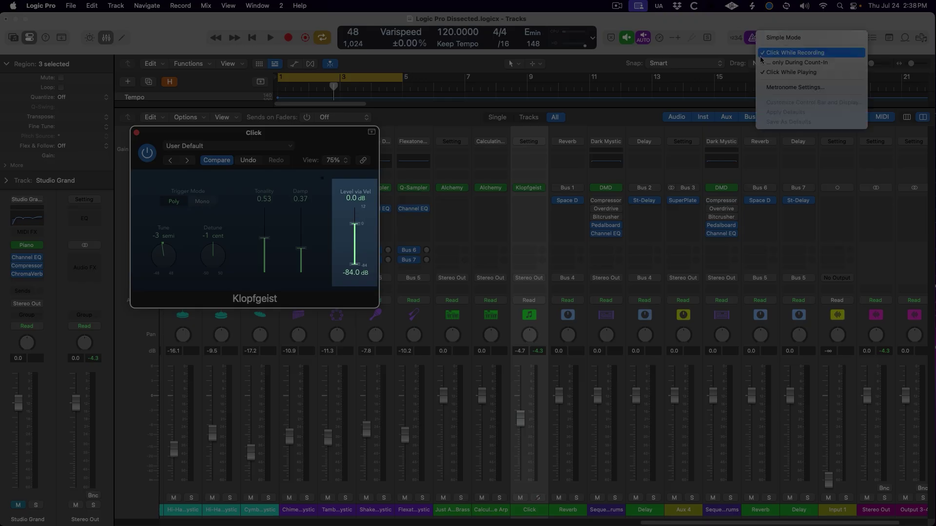
{"action": "left_click", "coordinate": [765, 88]}
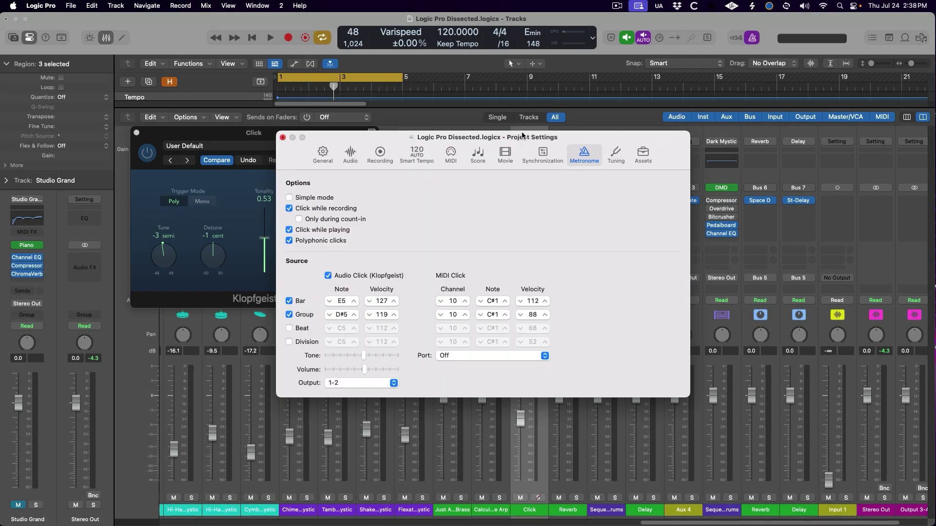
{"action": "left_click_drag", "start_coordinate": [521, 135], "coordinate": [642, 105]}
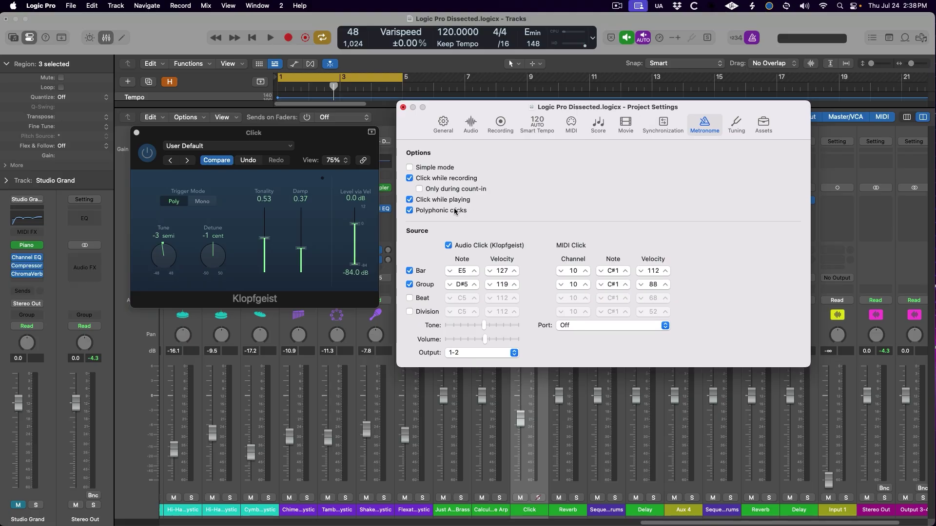
{"action": "left_click", "coordinate": [357, 226]}
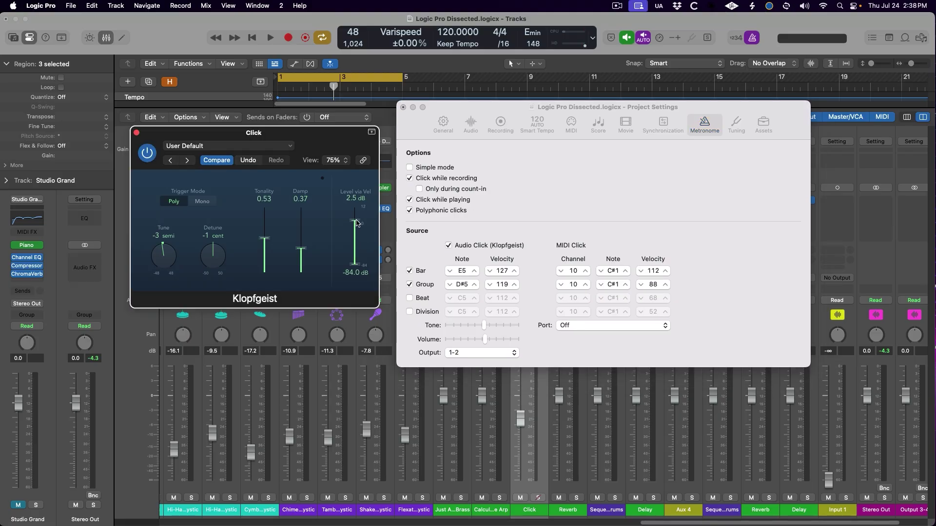
{"action": "left_click", "coordinate": [410, 270]}
{"action": "left_click_drag", "start_coordinate": [502, 285], "coordinate": [502, 312]}
{"action": "key", "text": "space"}
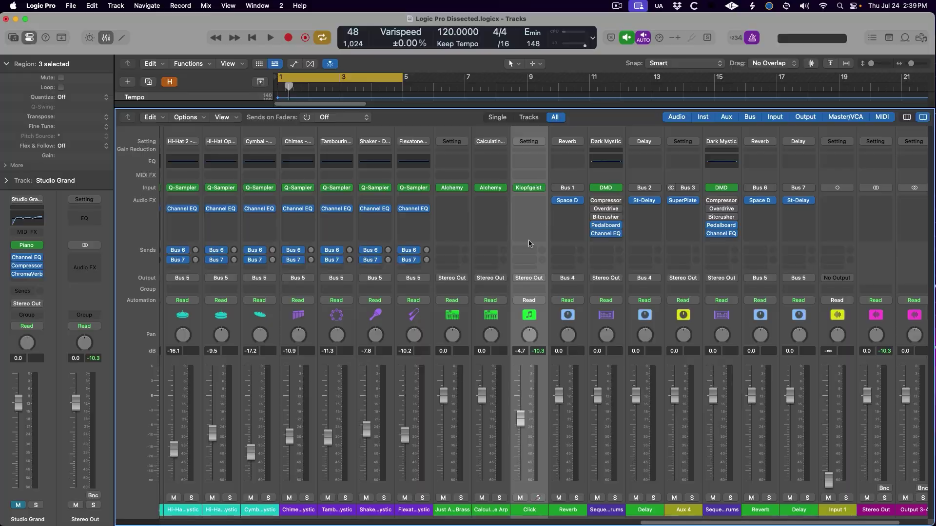
- Open the instrument slot menu on the Click channel
{"action": "left_click", "coordinate": [540, 189]}
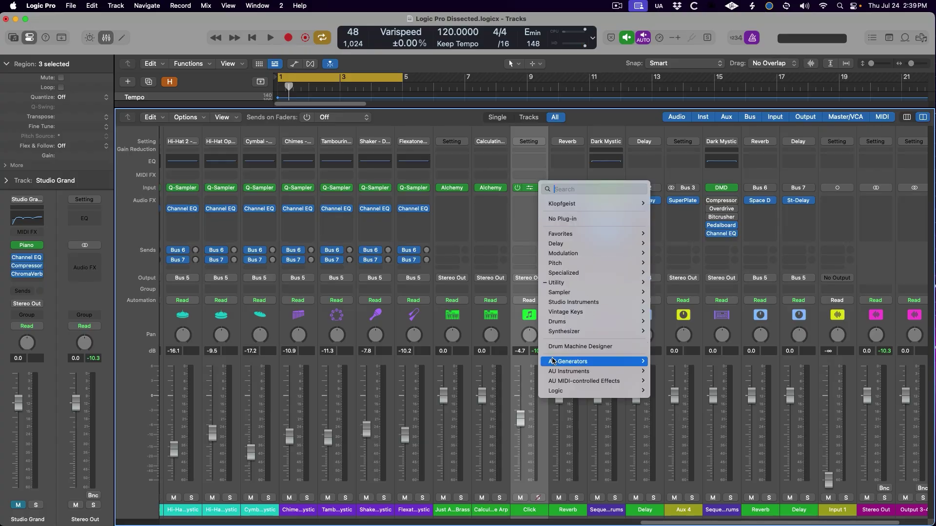
- Load Native Instruments' Battery 4 (Mono) on the Click channel
{"action": "mouse_move", "coordinate": [554, 373]}
{"action": "mouse_move", "coordinate": [682, 380]}
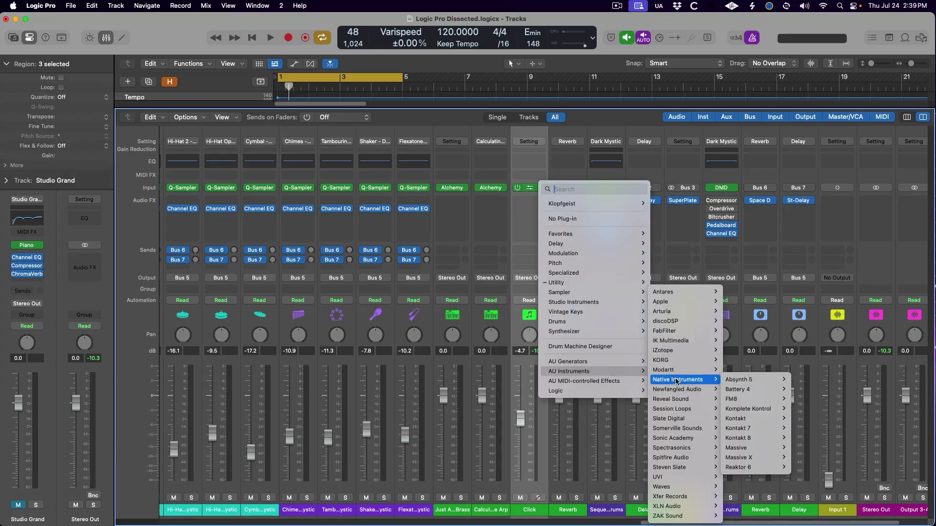
{"action": "mouse_move", "coordinate": [759, 390]}
{"action": "left_click", "coordinate": [794, 390]}
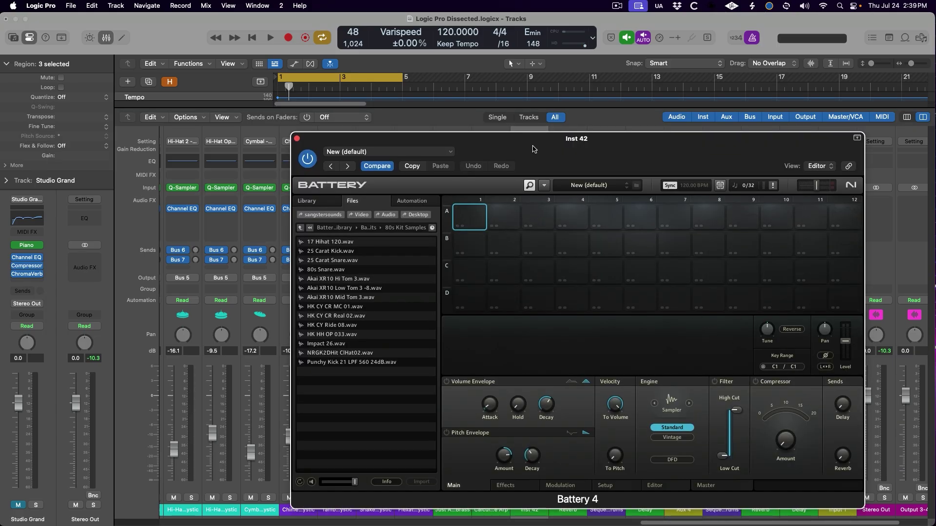
{"action": "left_click_drag", "start_coordinate": [534, 150], "coordinate": [499, 109]}
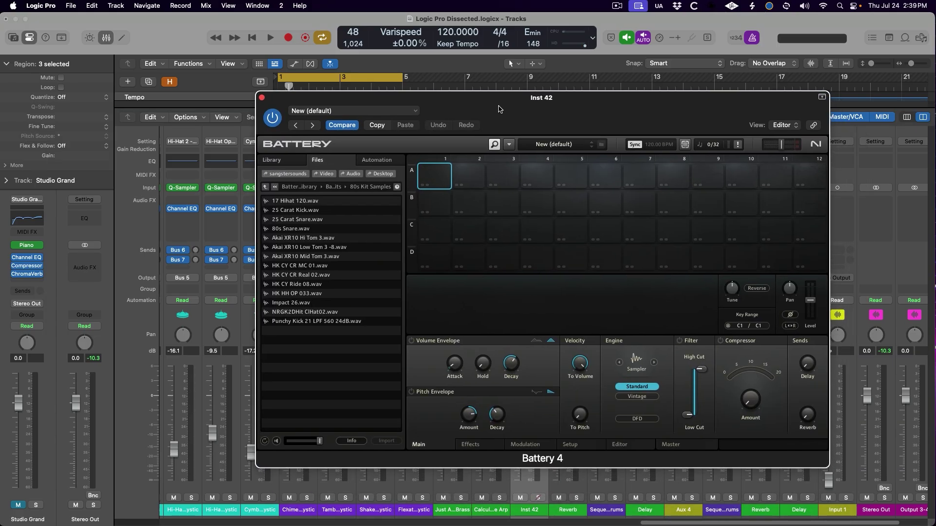
- Load the 909 Multiple Kit, audition its snares, then load the 909 Detailed Kit
{"action": "left_click", "coordinate": [271, 159]}
{"action": "double_click", "coordinate": [281, 327]}
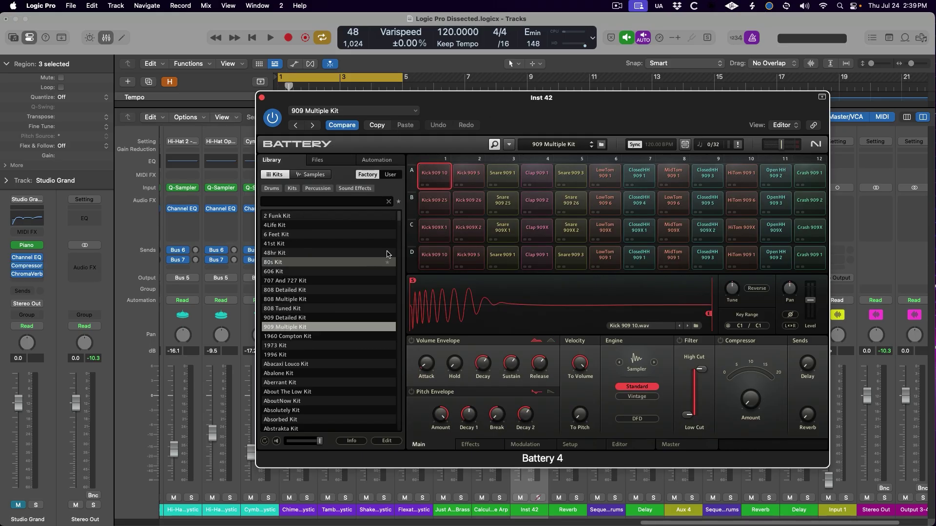
{"action": "left_click", "coordinate": [506, 203]}
{"action": "left_click", "coordinate": [504, 230]}
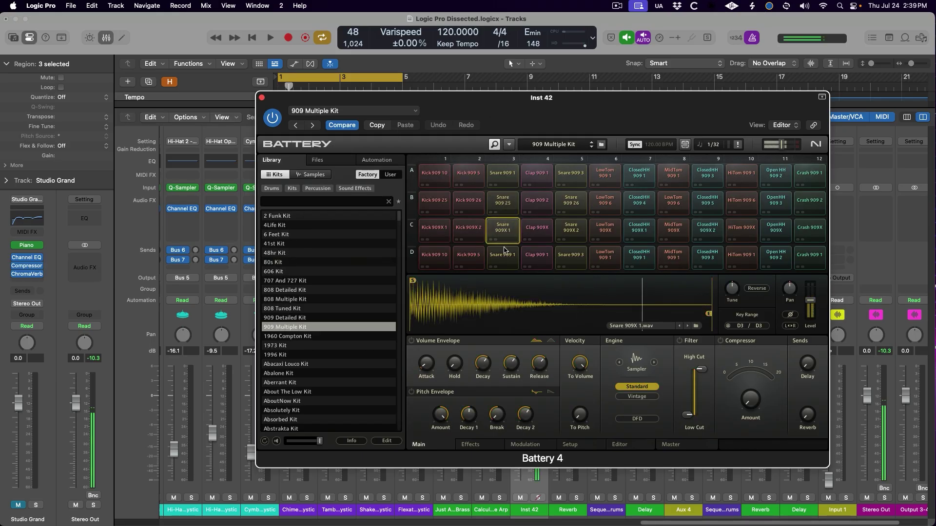
{"action": "left_click", "coordinate": [502, 255]}
{"action": "left_click", "coordinate": [571, 228]}
{"action": "left_click", "coordinate": [576, 255]}
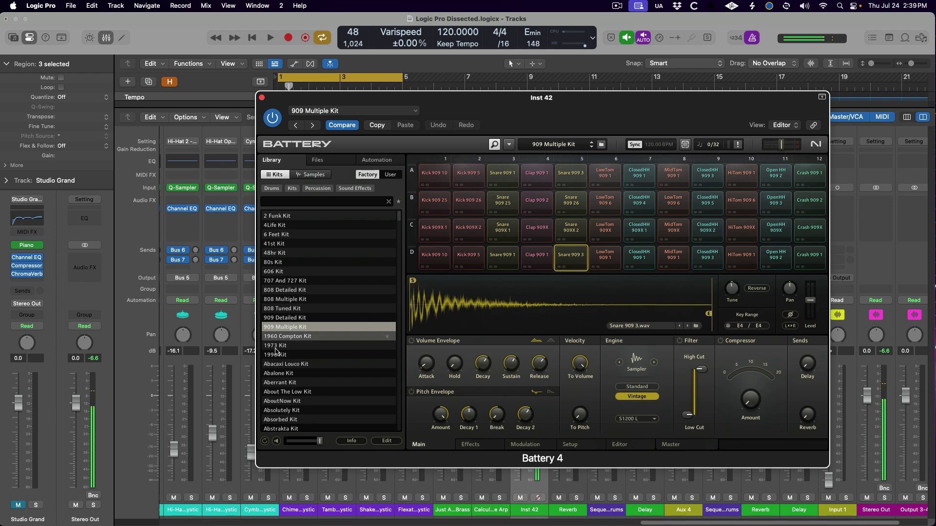
{"action": "double_click", "coordinate": [281, 318]}
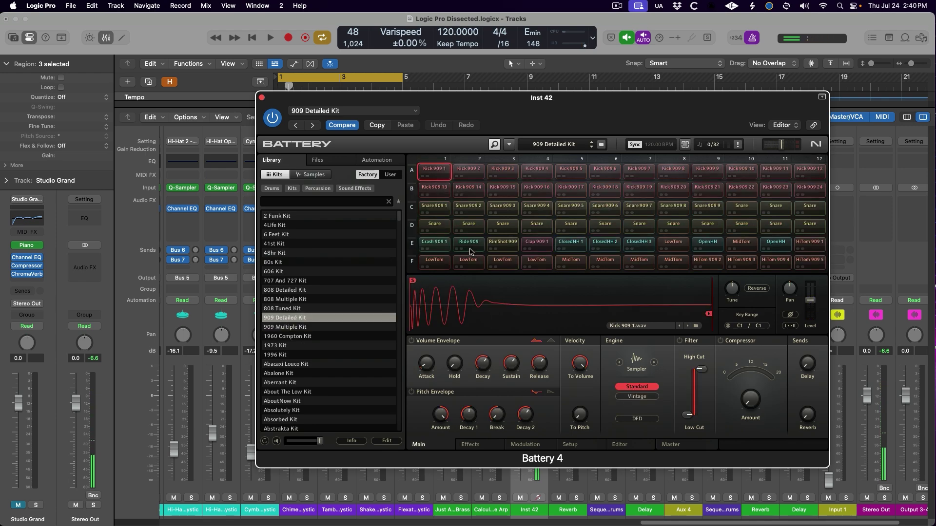
{"action": "left_click", "coordinate": [504, 243]}
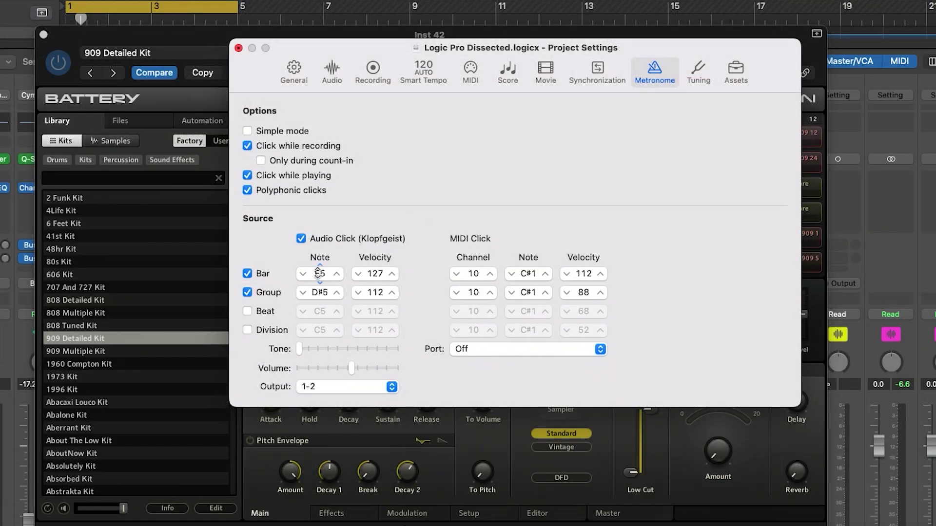
- Set the bar, group and beat click notes to D5, enabling the beat click
{"action": "left_click", "coordinate": [319, 273]}
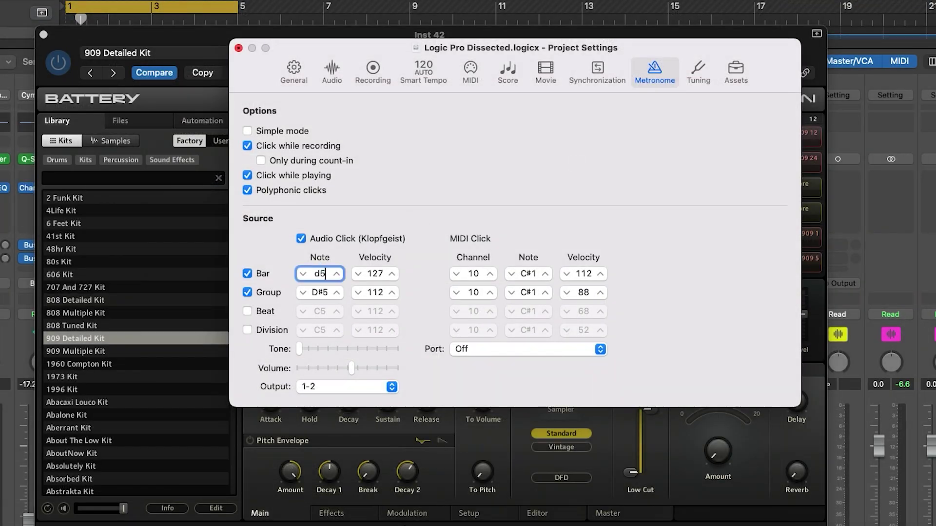
{"action": "type", "text": "d5"}
{"action": "left_click", "coordinate": [319, 294]}
{"action": "type", "text": "d5"}
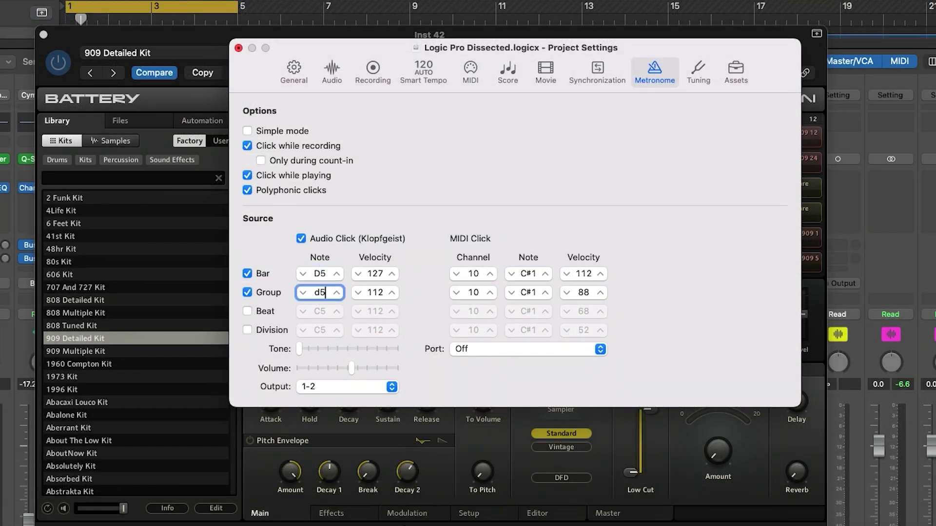
{"action": "left_click", "coordinate": [247, 310]}
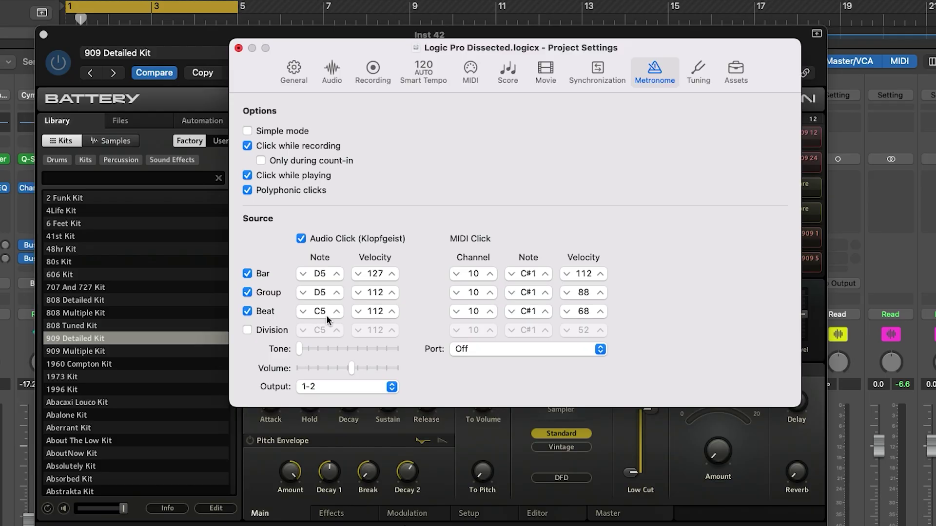
{"action": "left_click", "coordinate": [320, 311]}
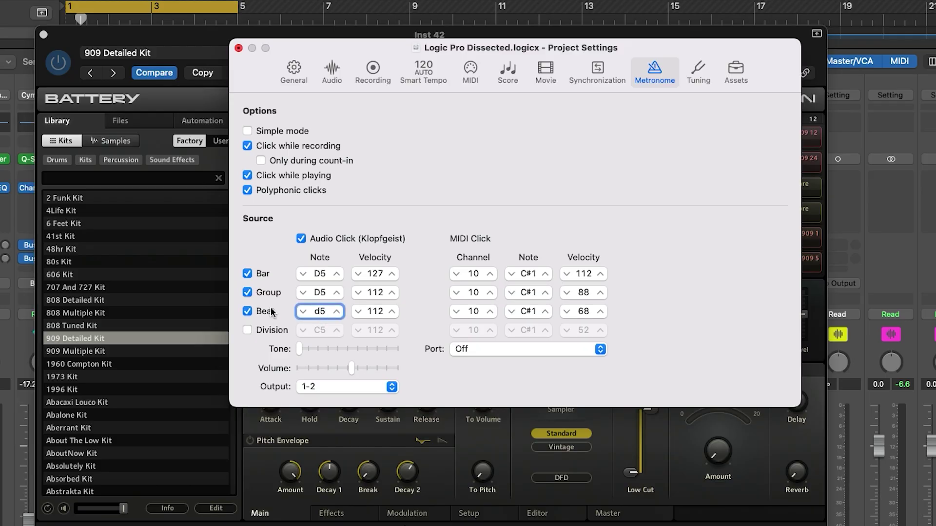
{"action": "key", "text": "Return"}
{"action": "left_click", "coordinate": [239, 48]}
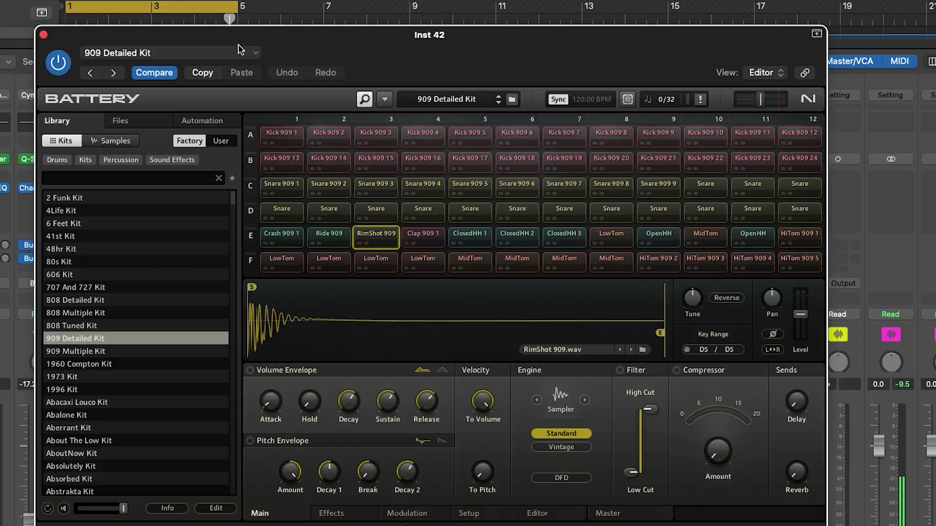
- Audition Battery's Clap 909 1 pad and change the bar click note to D#5
{"action": "left_click", "coordinate": [418, 234]}
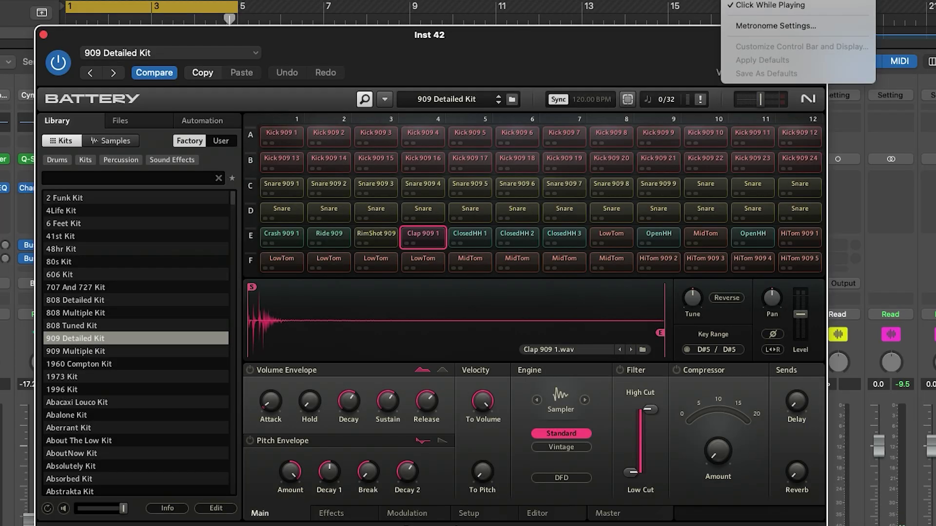
{"action": "left_click", "coordinate": [748, 25]}
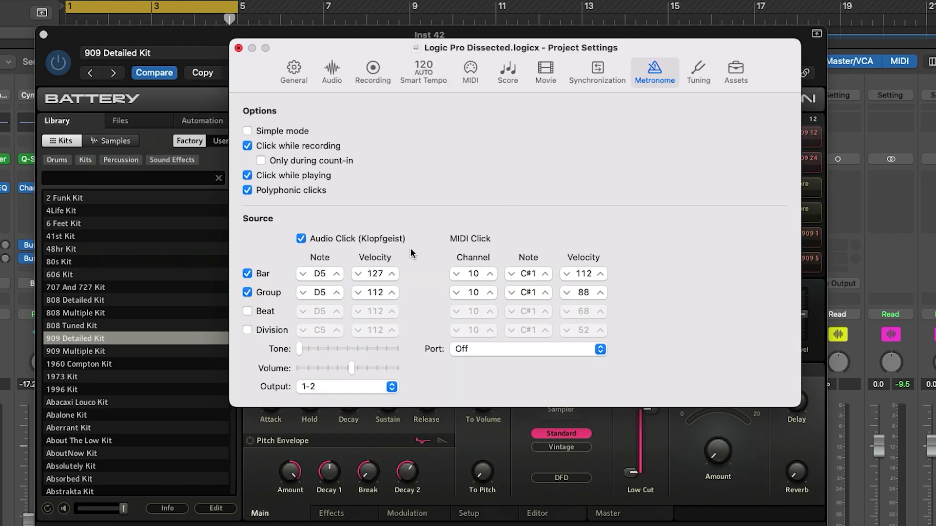
{"action": "left_click", "coordinate": [320, 272]}
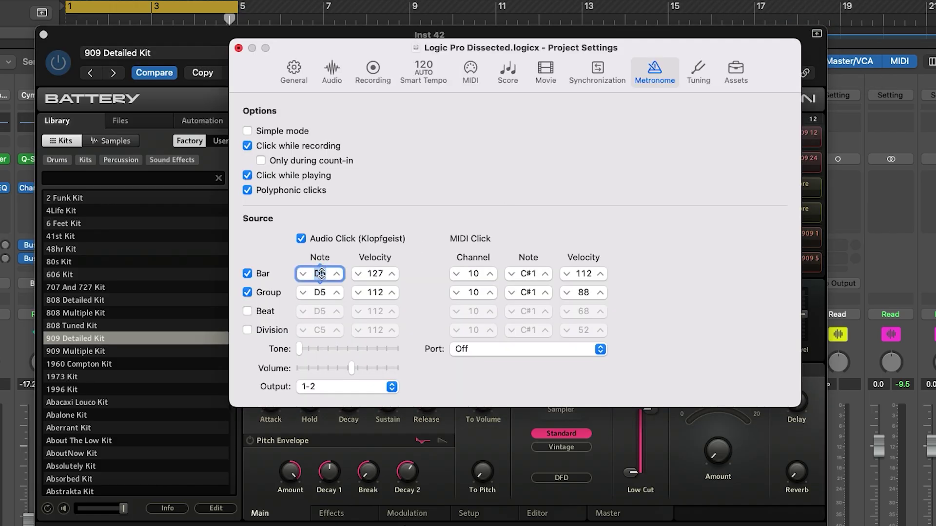
{"action": "type", "text": "d#5"}
{"action": "key", "text": "Return"}
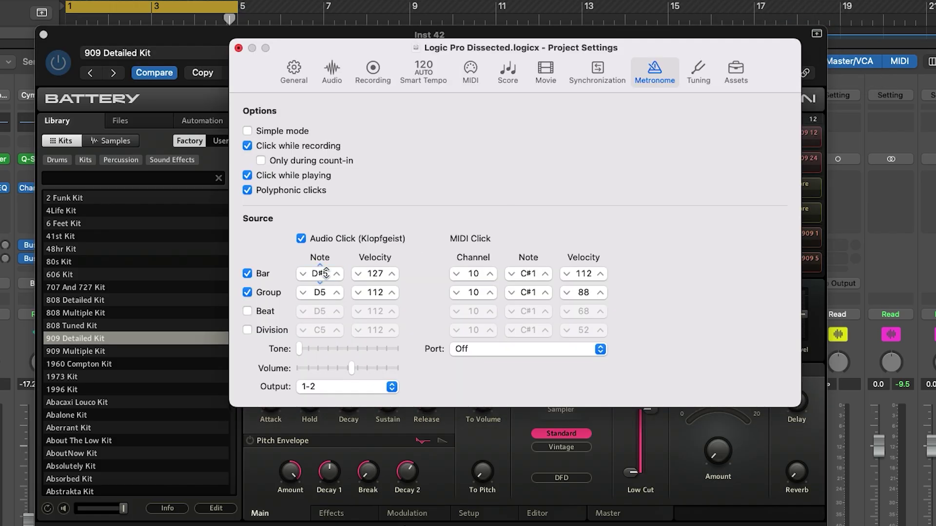
{"action": "left_click", "coordinate": [238, 48]}
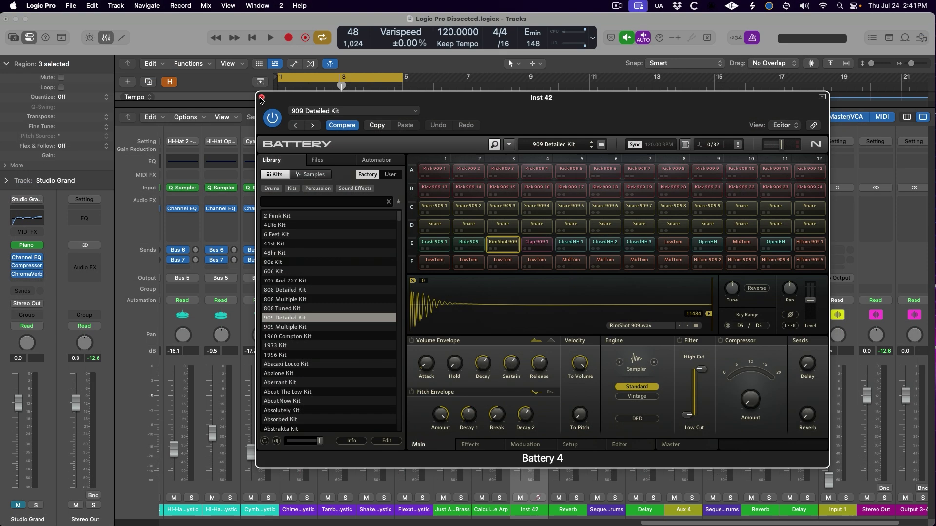
- Close Battery and load Klopfgeist (Mono) on Inst 42 by searching 'klop'
{"action": "left_click", "coordinate": [44, 35]}
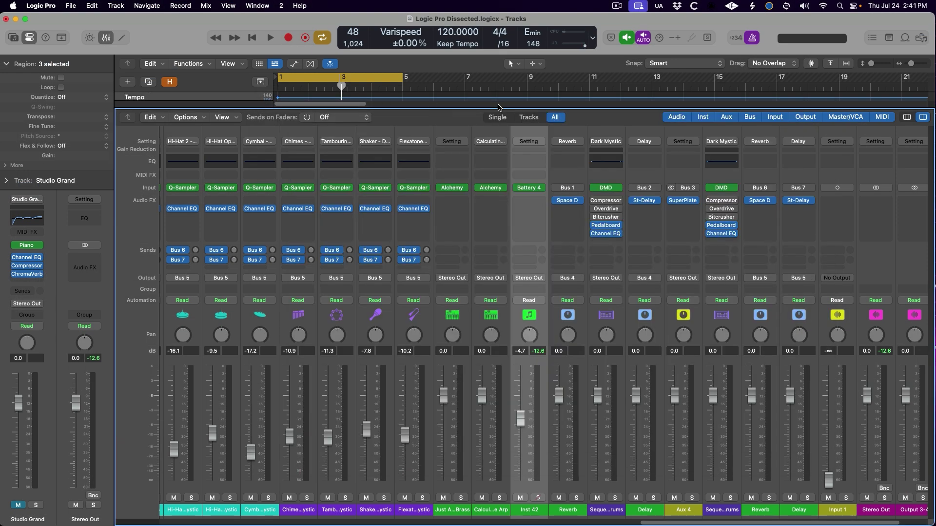
{"action": "left_click", "coordinate": [543, 188]}
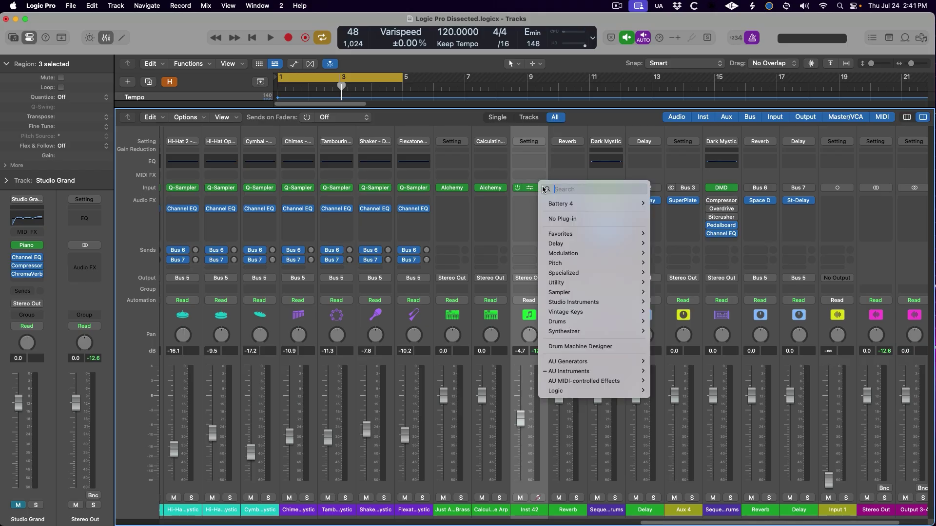
{"action": "left_click", "coordinate": [559, 346]}
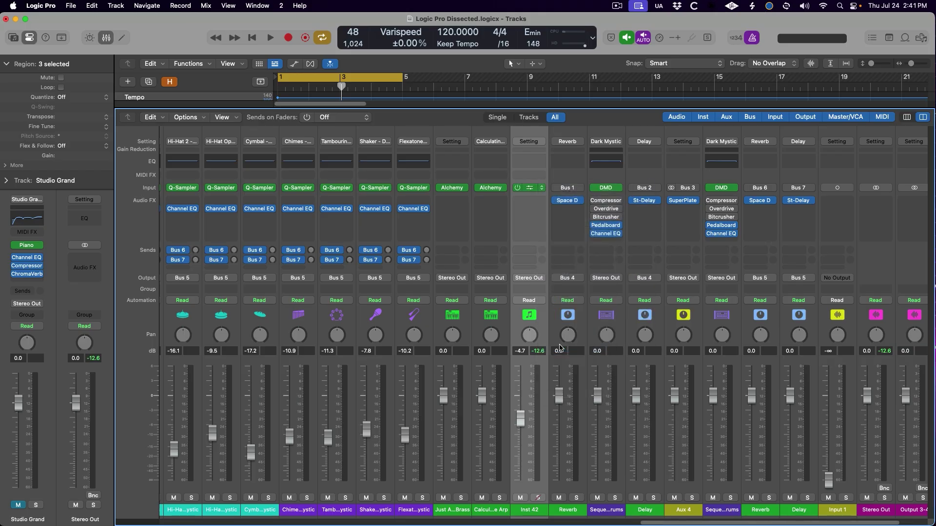
{"action": "left_click", "coordinate": [543, 187]}
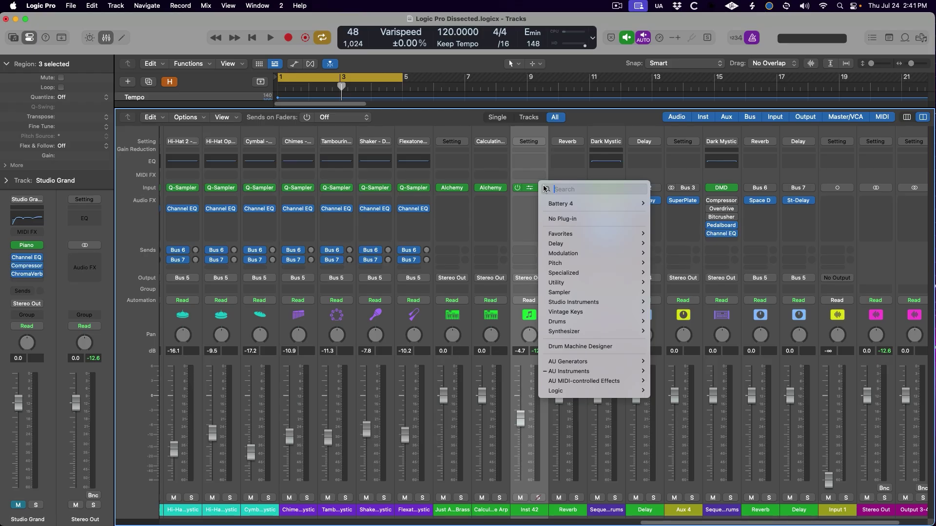
{"action": "type", "text": "klop"}
{"action": "key", "text": "Down"}
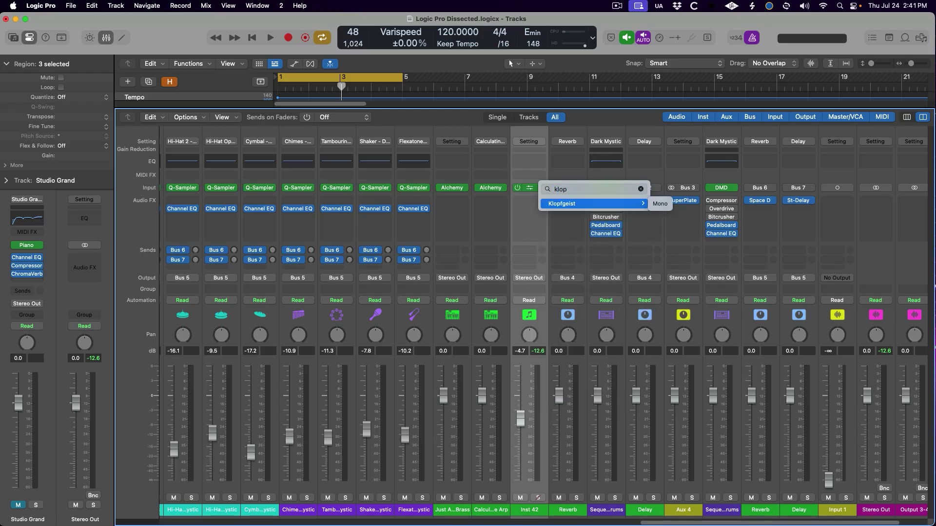
{"action": "key", "text": "Return"}
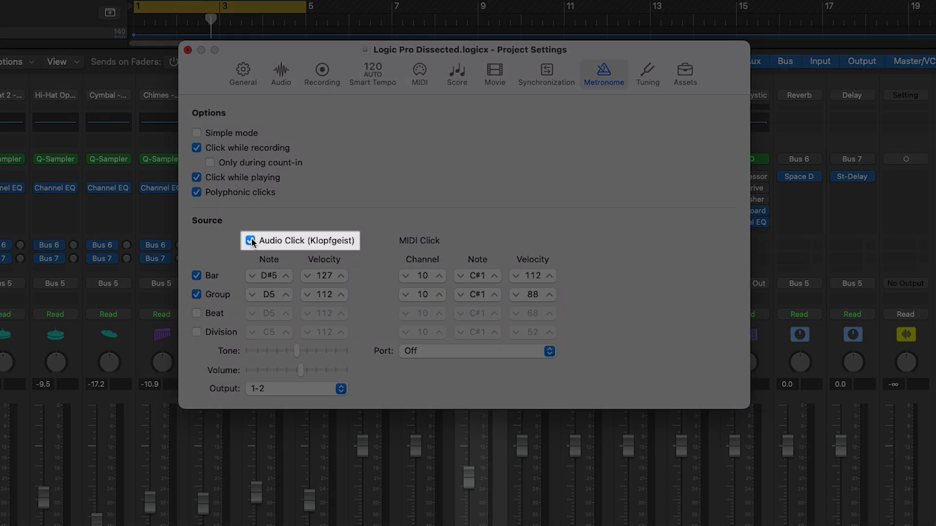
- Disable the Audio Click, enable Beat and Division MIDI clicks, and scroll their note values up
{"action": "left_click", "coordinate": [250, 241]}
{"action": "key", "text": "space"}
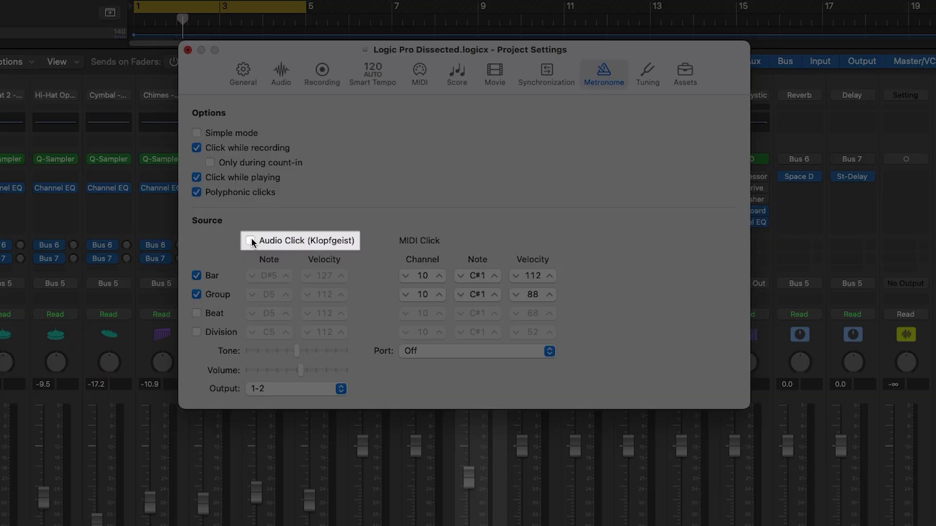
{"action": "left_click", "coordinate": [196, 313]}
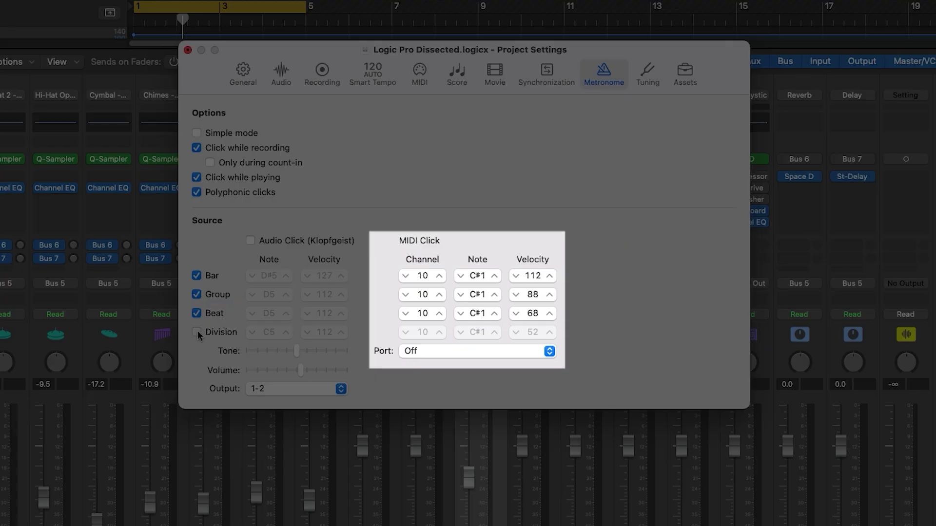
{"action": "left_click", "coordinate": [197, 332]}
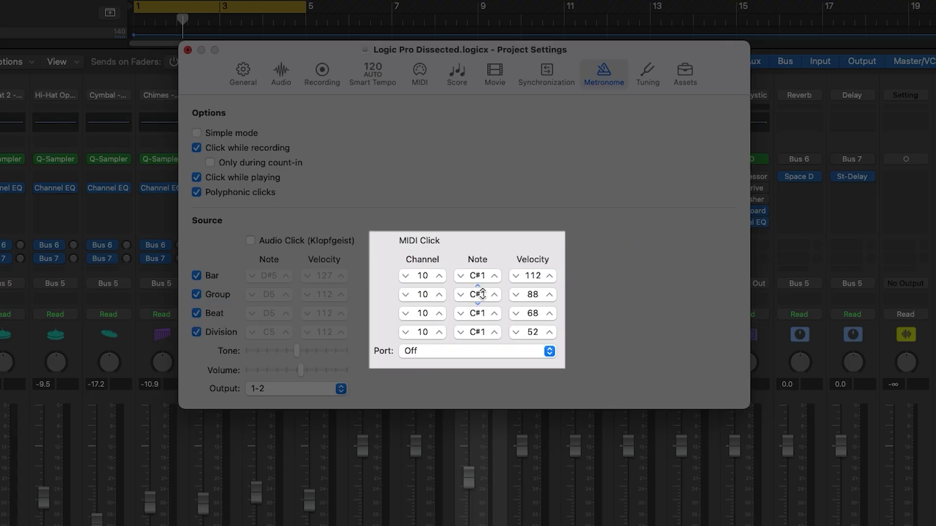
{"action": "scroll", "coordinate": [478, 295], "scroll_direction": "up", "scroll_amount": 1}
{"action": "scroll", "coordinate": [477, 313], "scroll_direction": "up", "scroll_amount": 2}
{"action": "scroll", "coordinate": [478, 313], "scroll_direction": "up", "scroll_amount": 1}
{"action": "scroll", "coordinate": [477, 331], "scroll_direction": "up", "scroll_amount": 1}
{"action": "scroll", "coordinate": [423, 294], "scroll_direction": "up", "scroll_amount": 1}
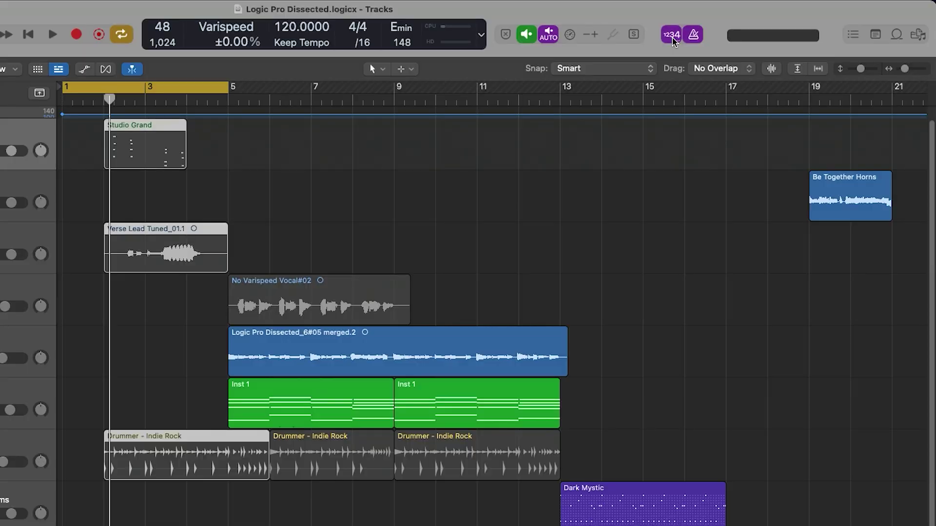
- Record a Guitar#50 take on the Guitar track with a 1-bar count-in, then disarm the track
{"action": "right_click", "coordinate": [672, 39]}
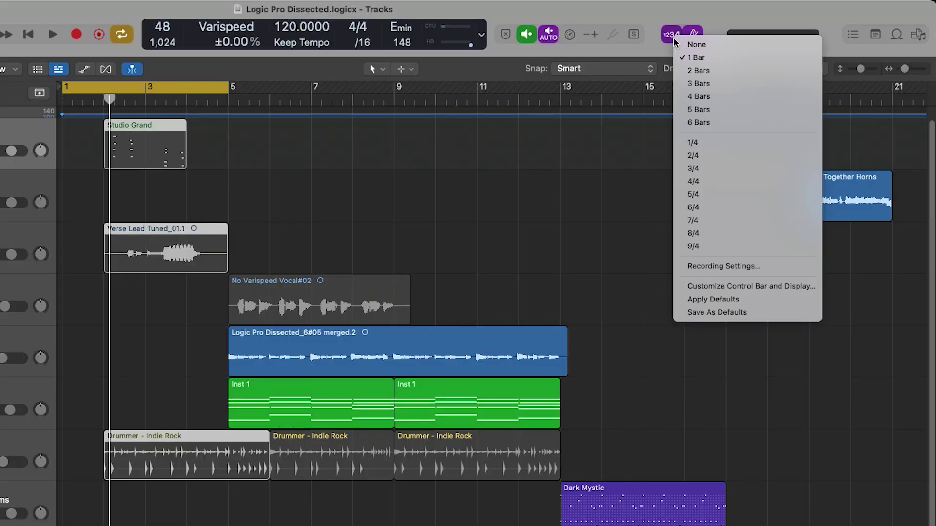
{"action": "left_click", "coordinate": [702, 59]}
{"action": "left_click", "coordinate": [578, 176]}
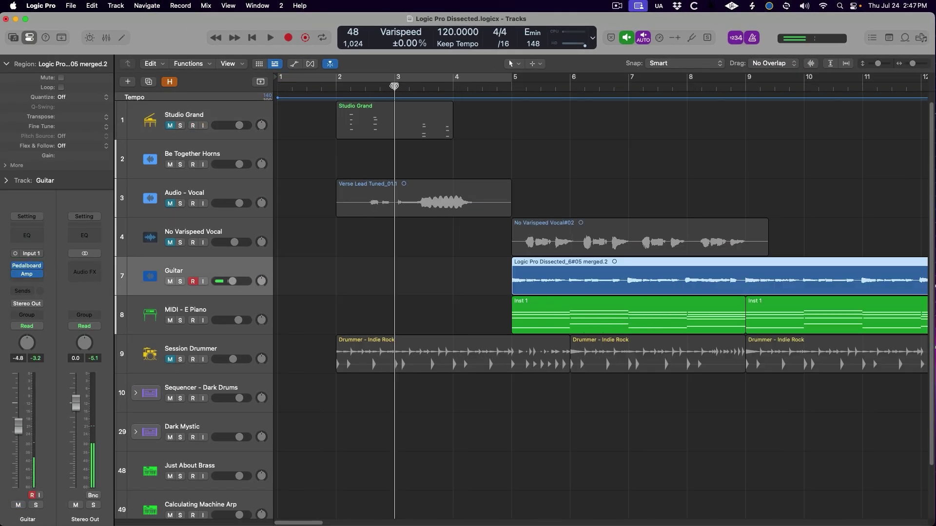
{"action": "key", "text": "r"}
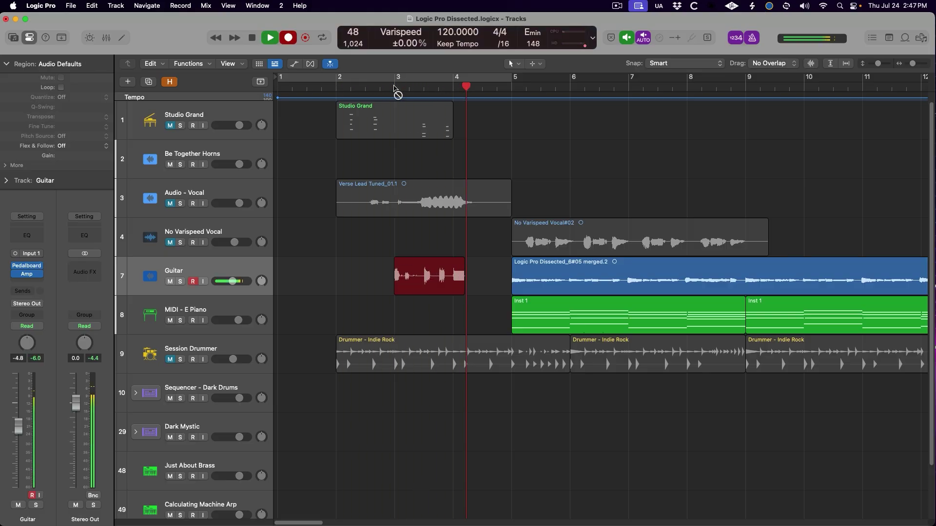
{"action": "key", "text": "space"}
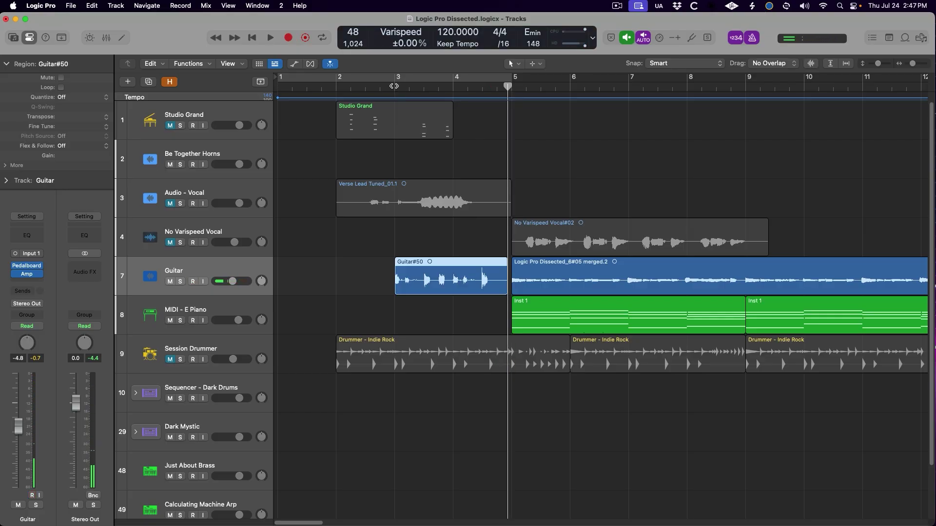
{"action": "key", "text": "ctrl+r"}
- Extend Guitar#50's start back to bar 2, then trim it to just before bar 3
{"action": "left_click", "coordinate": [394, 290]}
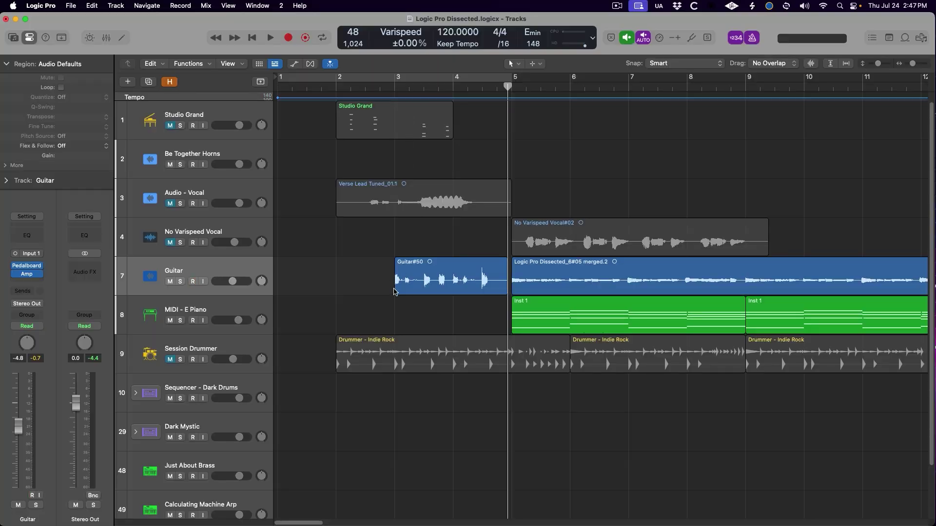
{"action": "left_click_drag", "start_coordinate": [396, 289], "coordinate": [340, 288]}
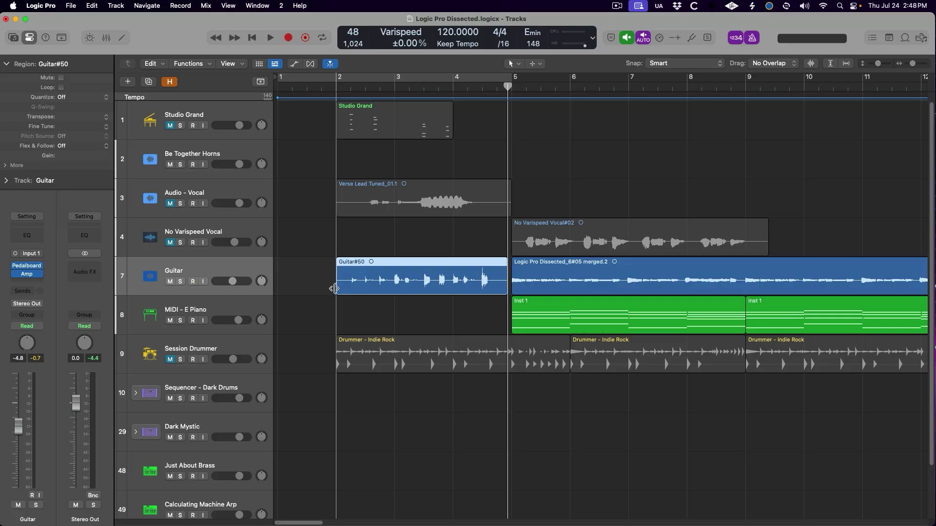
{"action": "left_click_drag", "start_coordinate": [335, 289], "coordinate": [388, 290]}
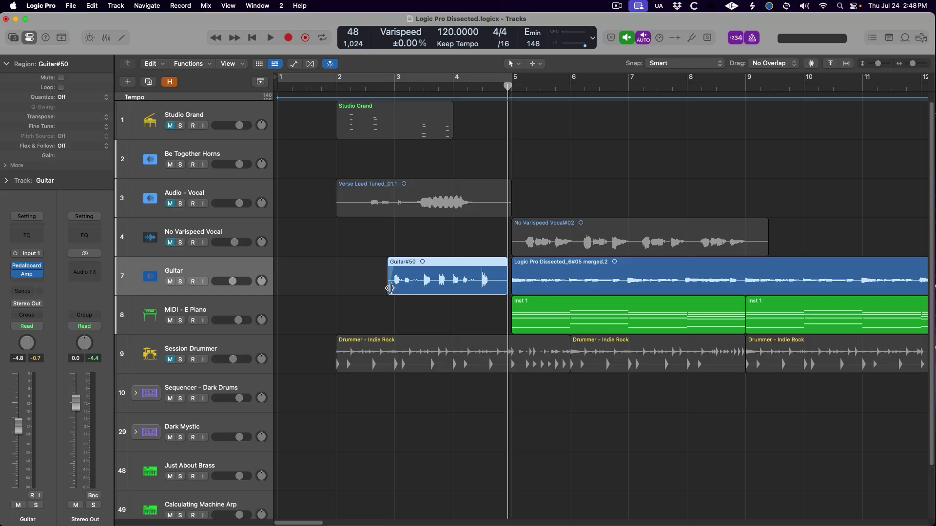
{"action": "mouse_move", "coordinate": [388, 289]}
{"action": "left_mouse_down"}
{"action": "mouse_move", "coordinate": [366, 289]}
{"action": "mouse_move", "coordinate": [392, 288]}
{"action": "left_mouse_up"}
- Mute Guitar#50, set the count-in to 2 Bars, and start recording again
{"action": "key", "text": "ctrl+m"}
{"action": "right_click", "coordinate": [736, 39]}
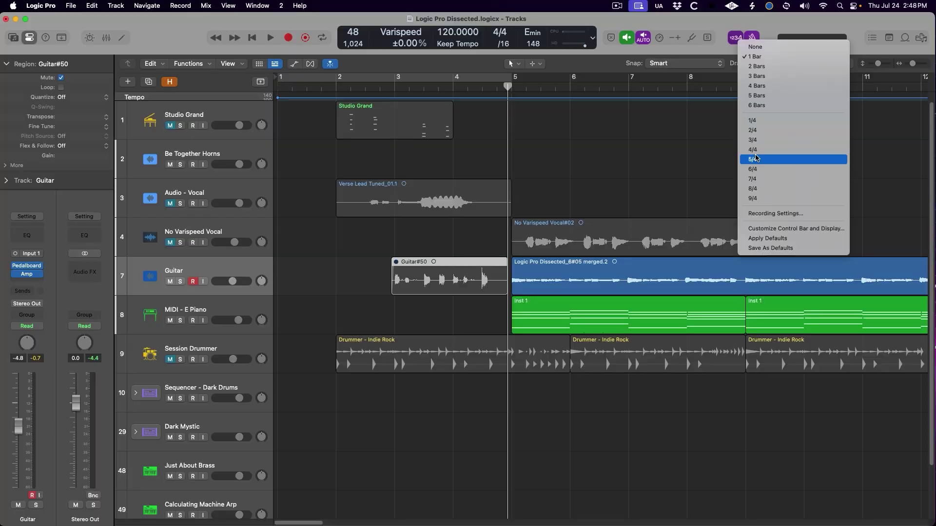
{"action": "left_click", "coordinate": [758, 130]}
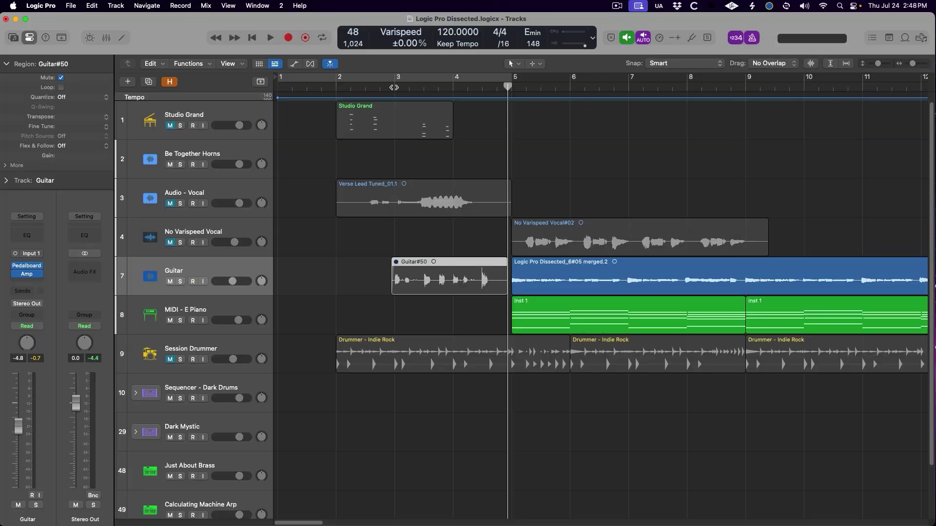
{"action": "key", "text": "r"}
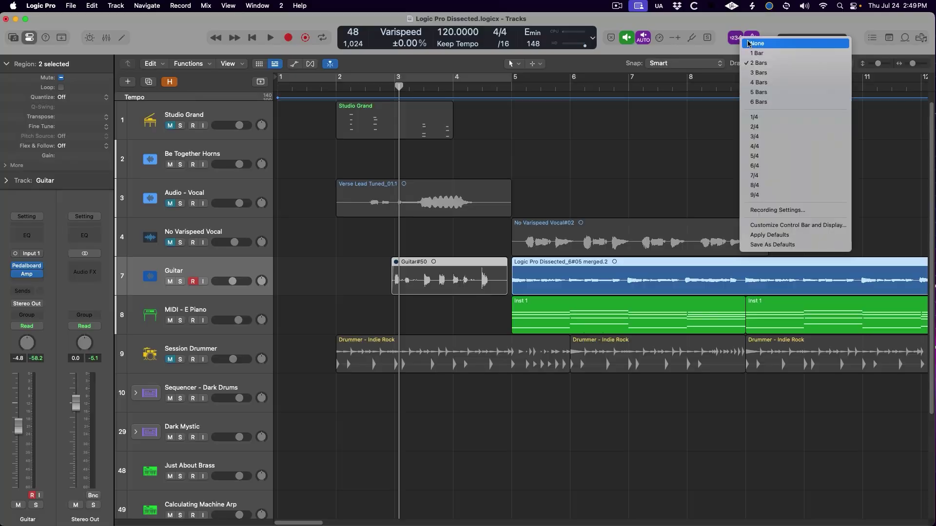
- In Recording Settings, switch from Count-in to a 5-second Pre-roll
{"action": "left_click", "coordinate": [818, 211]}
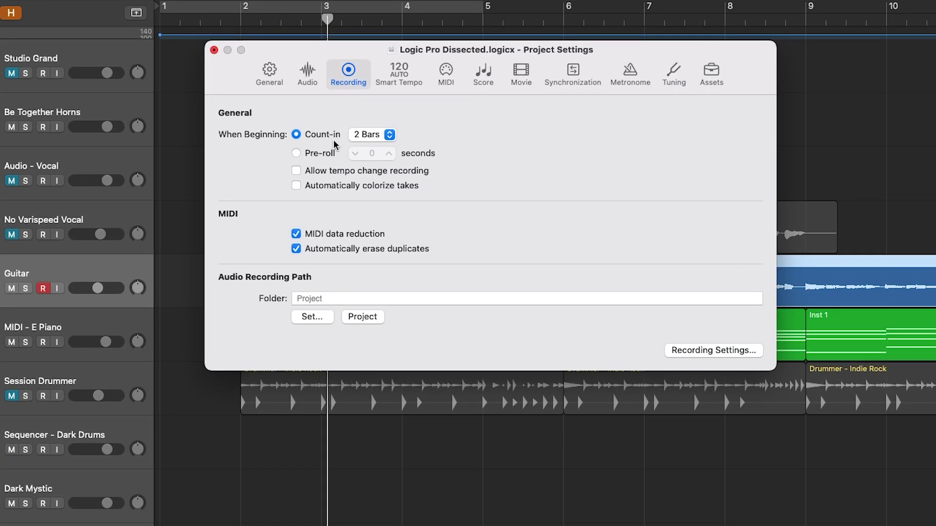
{"action": "left_click", "coordinate": [296, 154]}
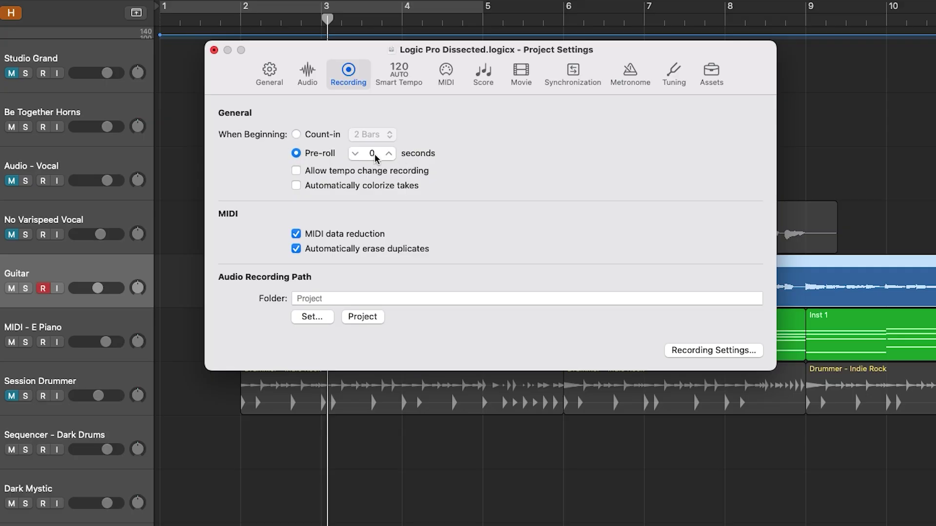
{"action": "left_click_drag", "start_coordinate": [376, 157], "coordinate": [372, 148]}
{"action": "double_click", "coordinate": [372, 153]}
{"action": "type", "text": "5"}
{"action": "key", "text": "Return"}
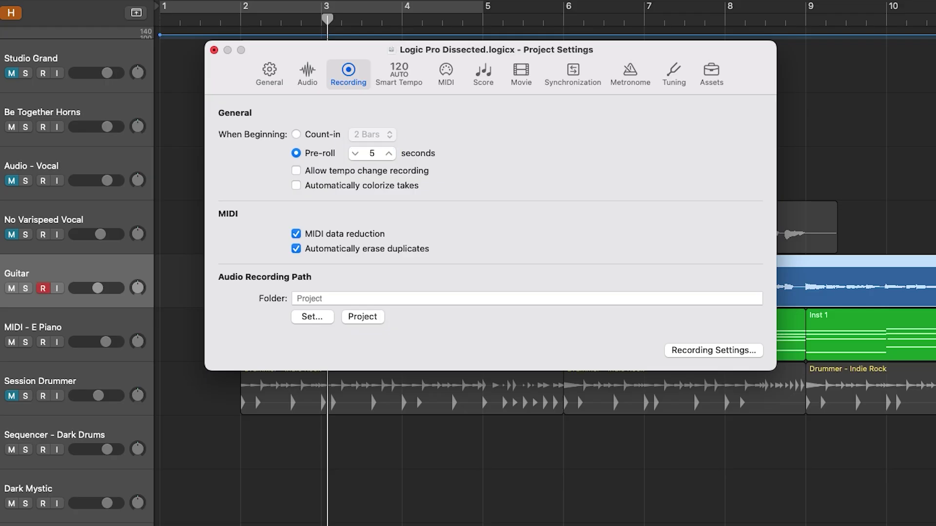